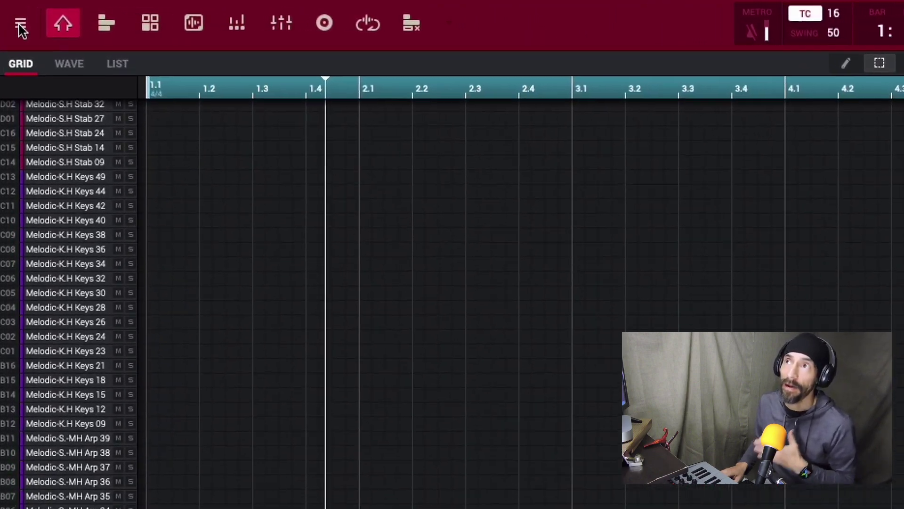
click(20, 24)
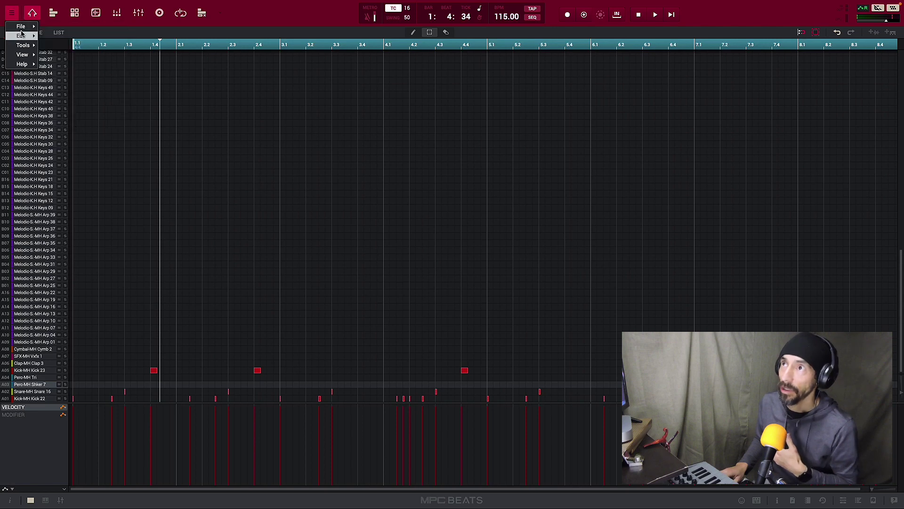
mouse_move(22, 29)
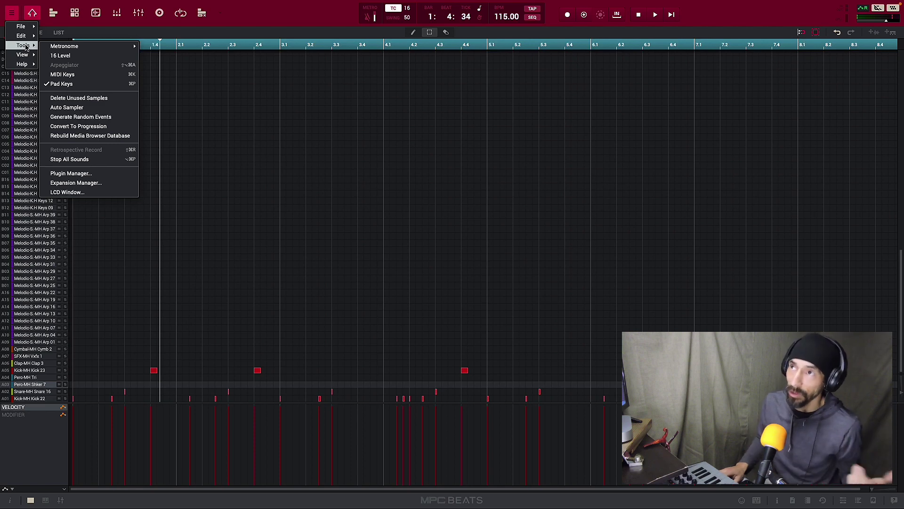
mouse_move(22, 64)
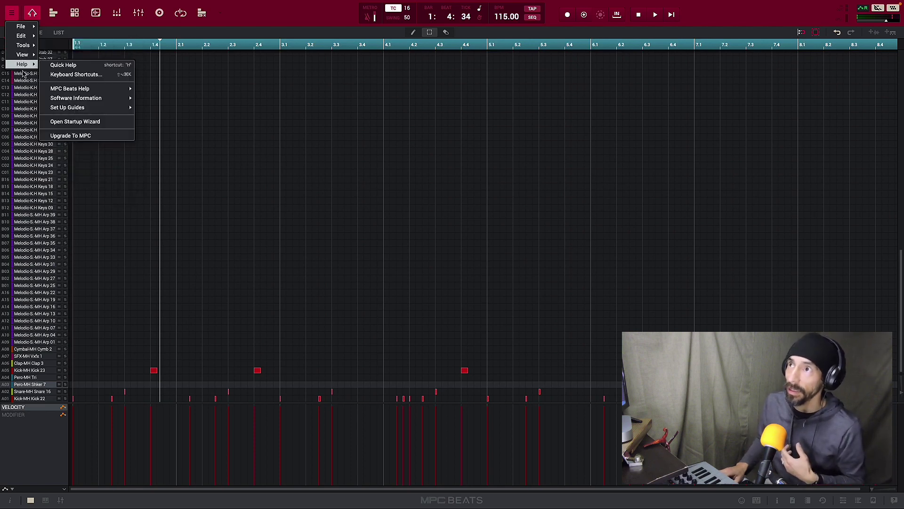
click(182, 118)
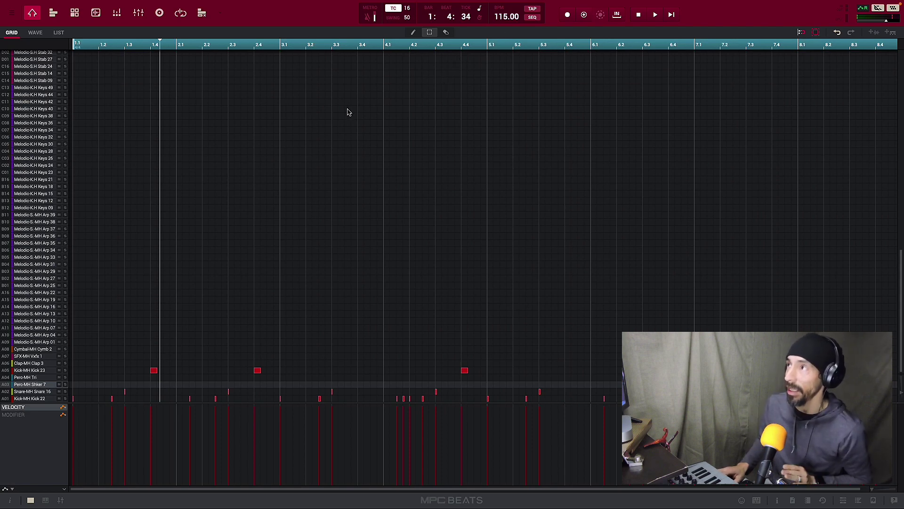
Play the drum sequence twice, stopping each time, and switch the position counter to hours, minutes, seconds and frames.
key(space)
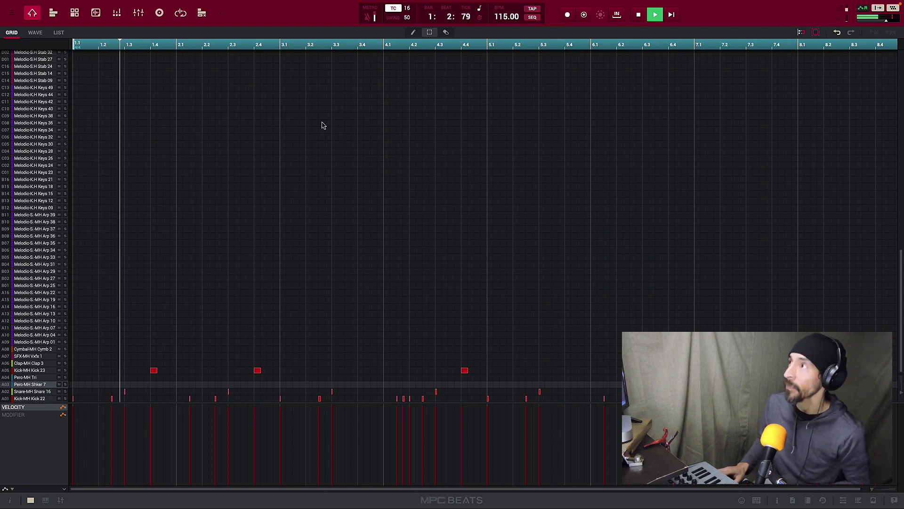
key(space)
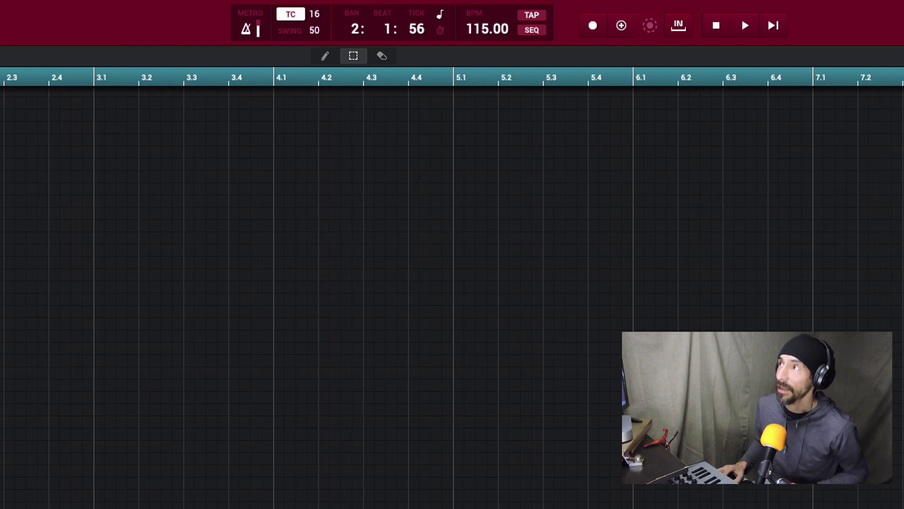
key(space)
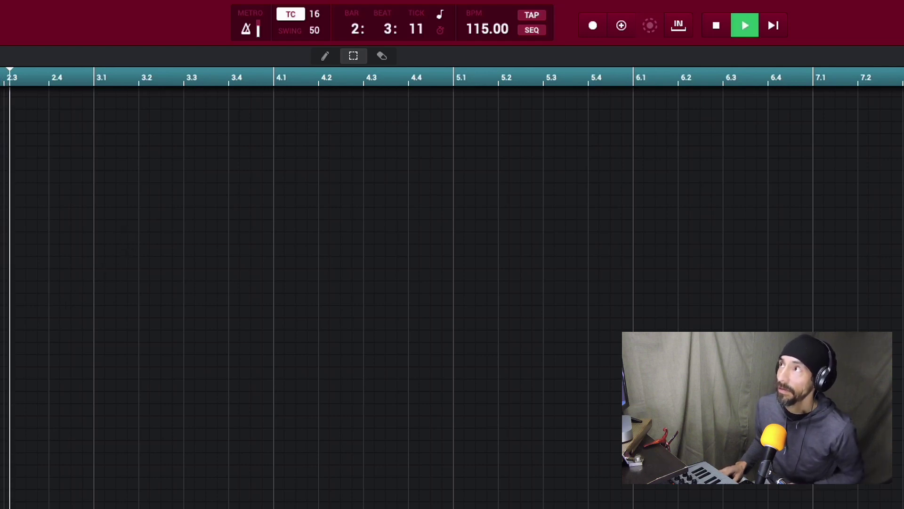
key(space)
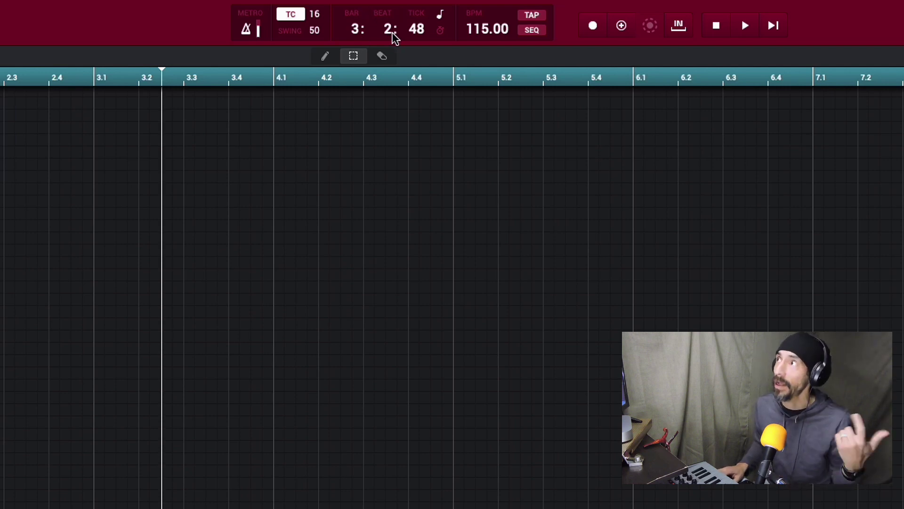
click(440, 30)
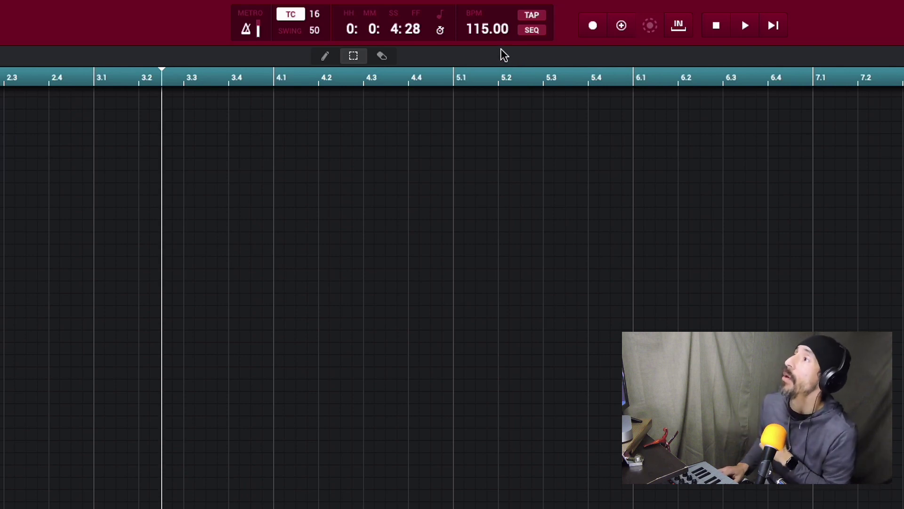
Set the tempo to 110 BPM and play a short stretch of the sequence to hear it with the metronome.
double_click(493, 33)
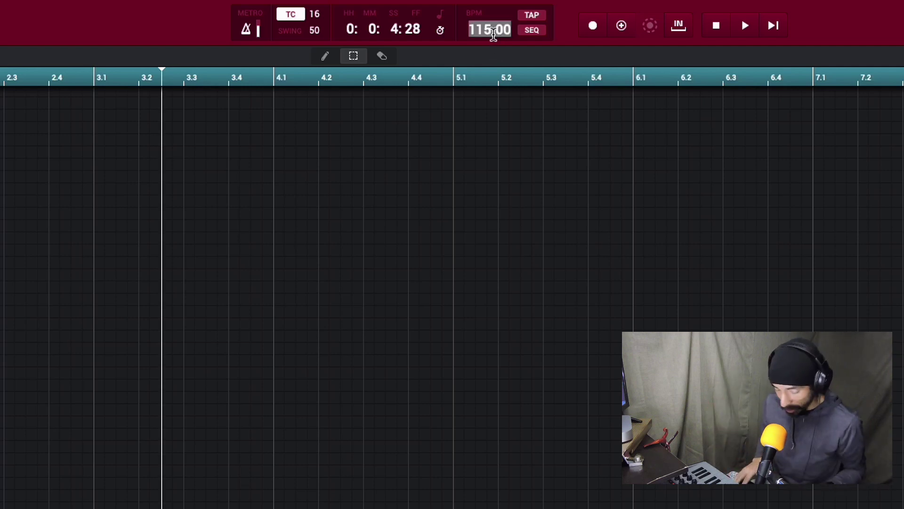
key(BackSpace)
text(110)
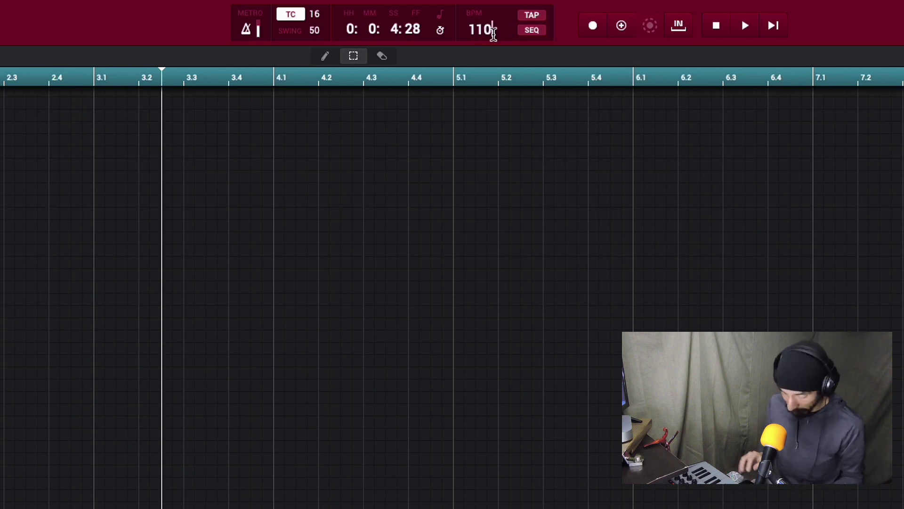
key(Return)
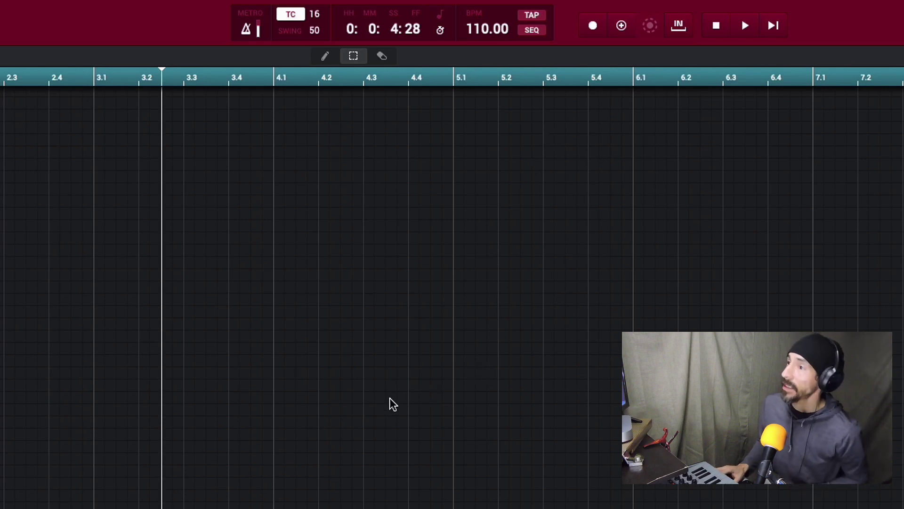
key(space)
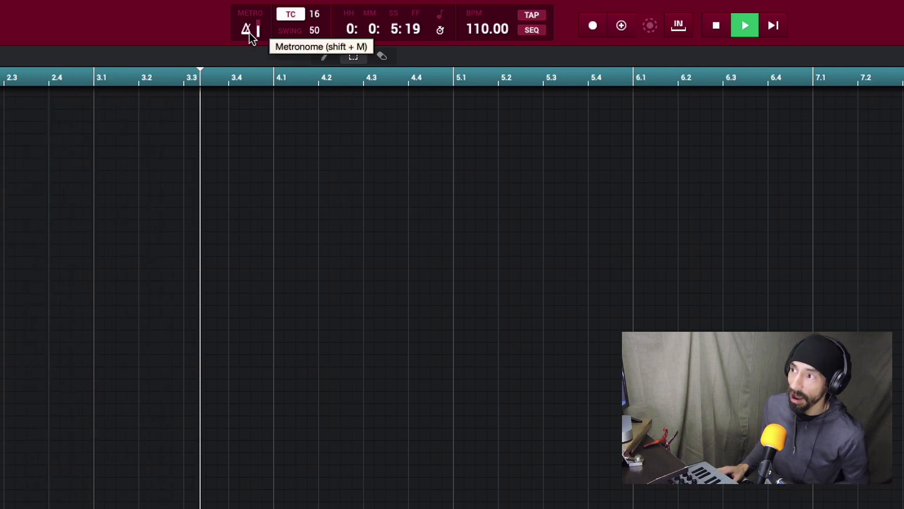
key(space)
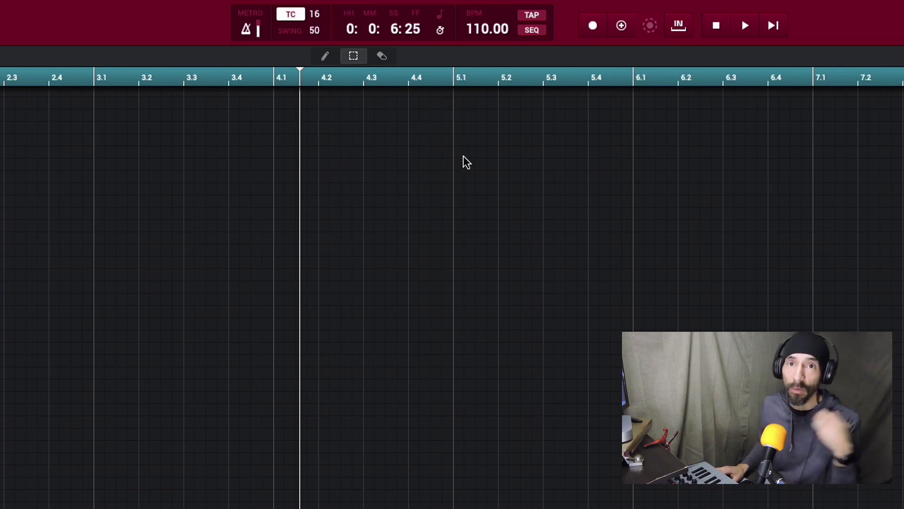
Set the tempo to 115 BPM and play a short stretch of the sequence to compare the speed.
double_click(491, 27)
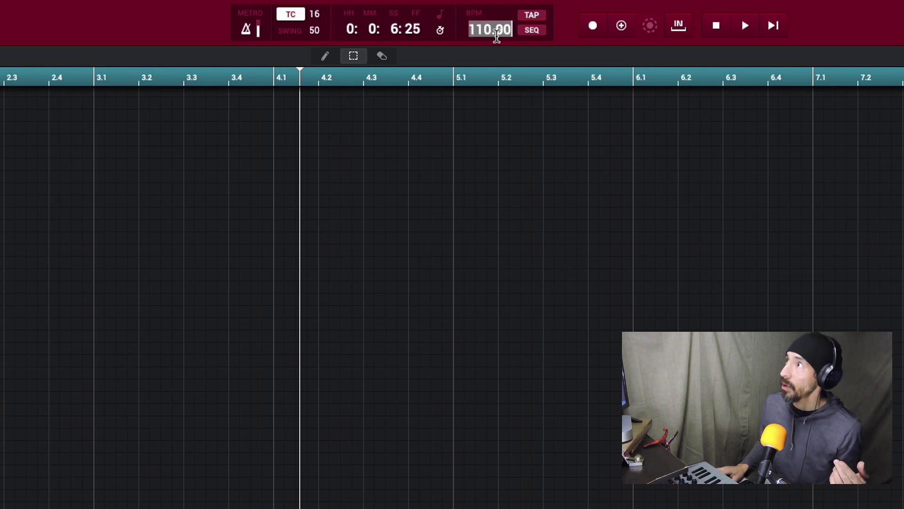
text(115)
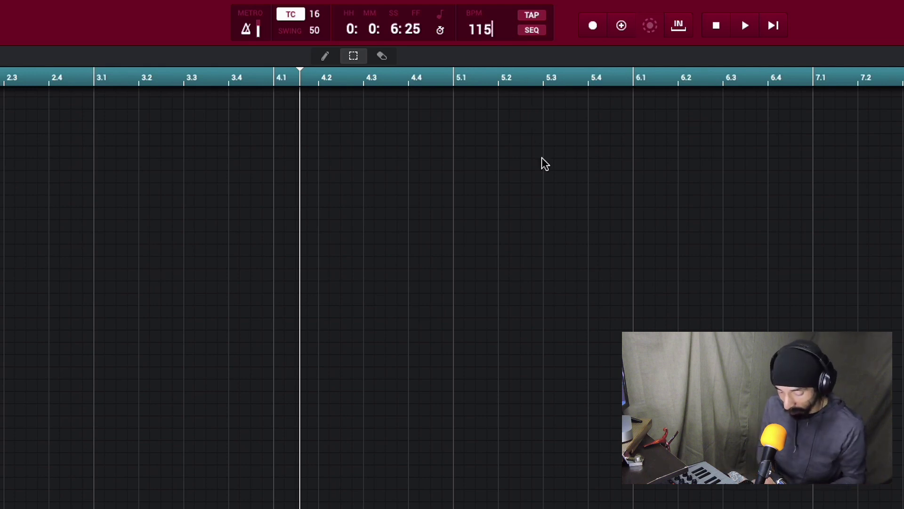
key(Return)
key(space)
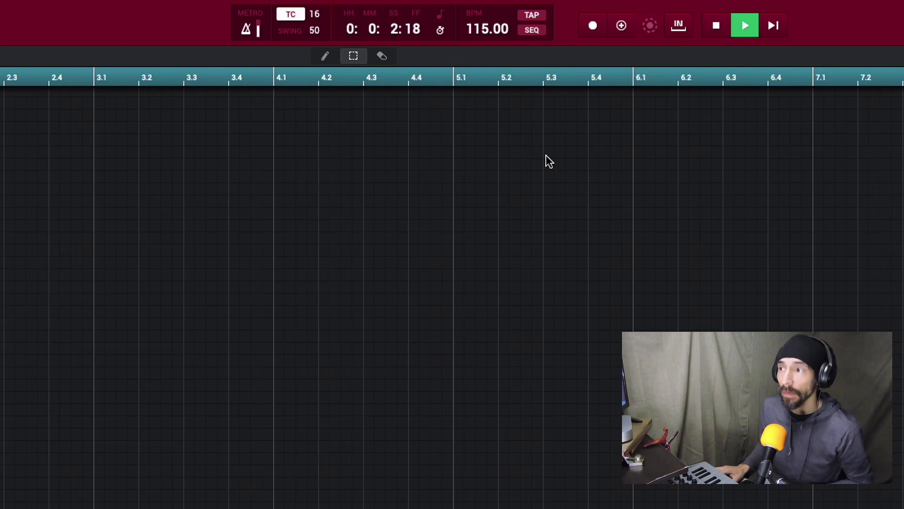
key(space)
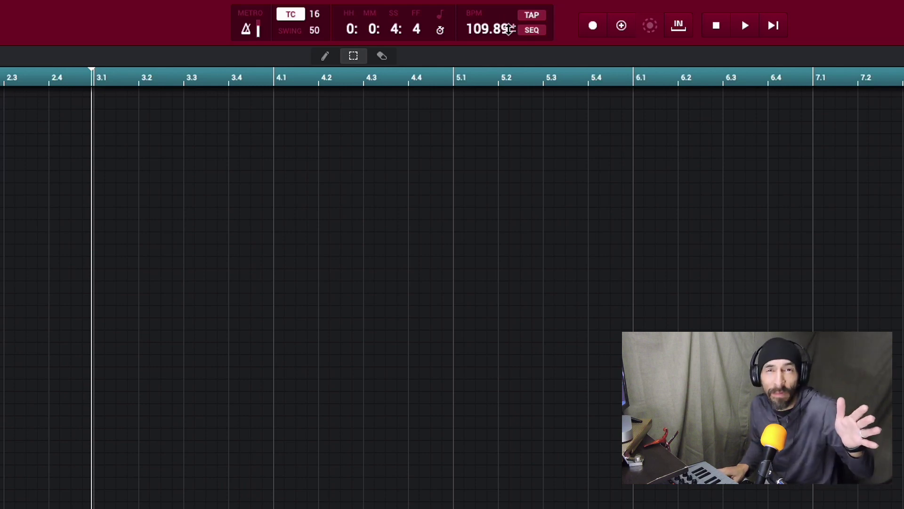
Set the sequence tempo to 110 BPM.
double_click(509, 29)
text(110)
key(Return)
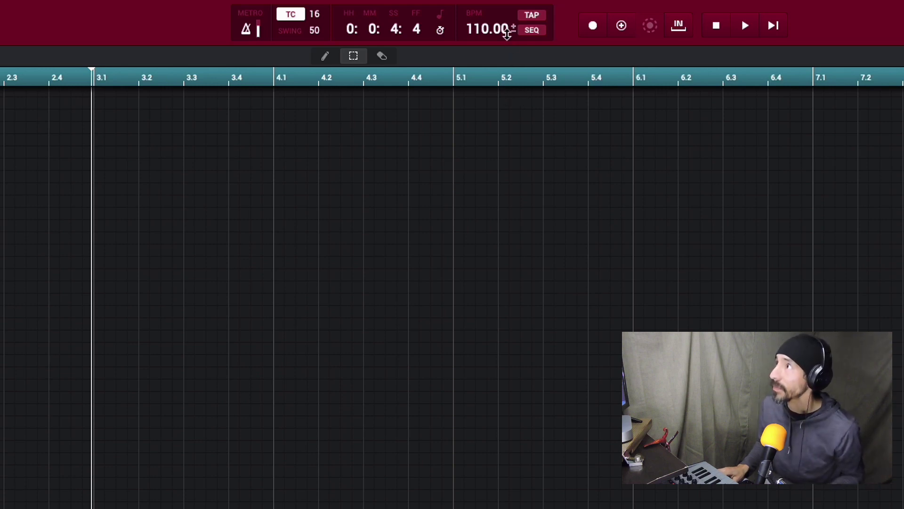
Return the sequence tempo to 115 BPM.
double_click(507, 34)
key(BackSpace)
text(115)
key(Return)
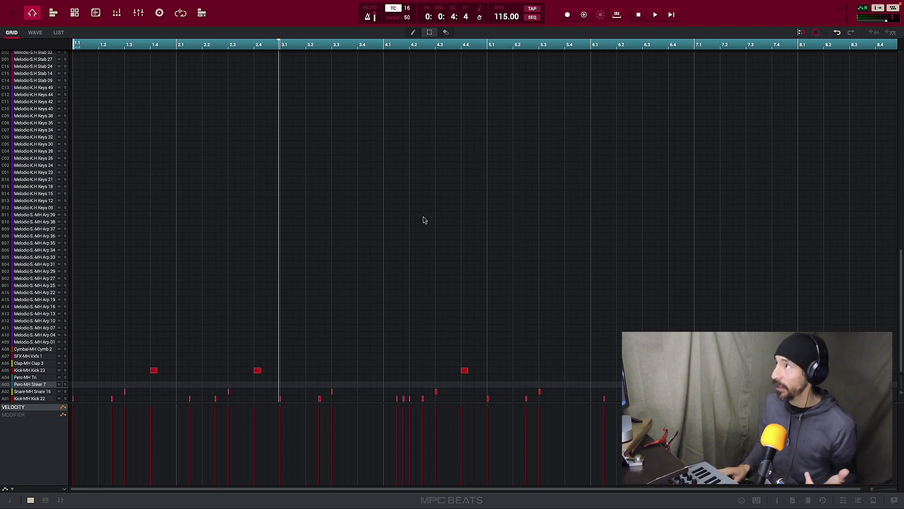
Try out overdub recording over the existing drum sequence, starting the transport in overdub and normal playback, and stop it.
mouse_move(588, 16)
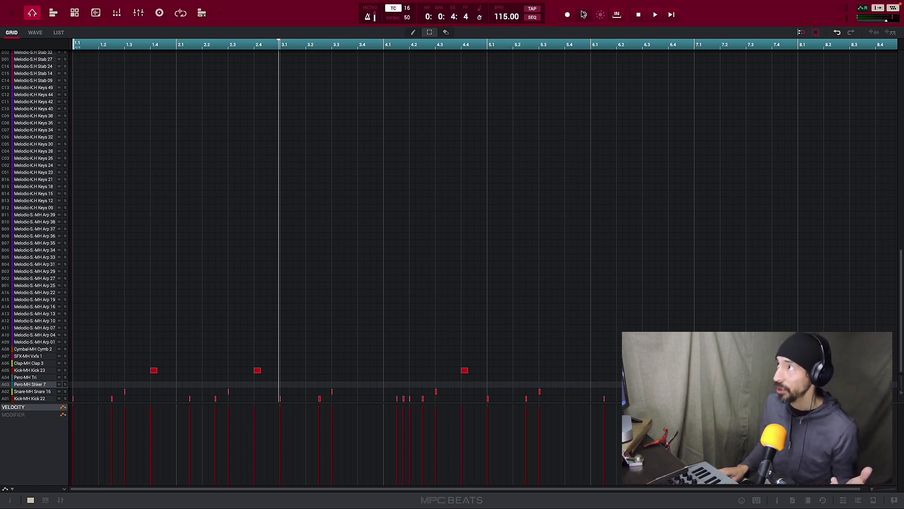
click(583, 14)
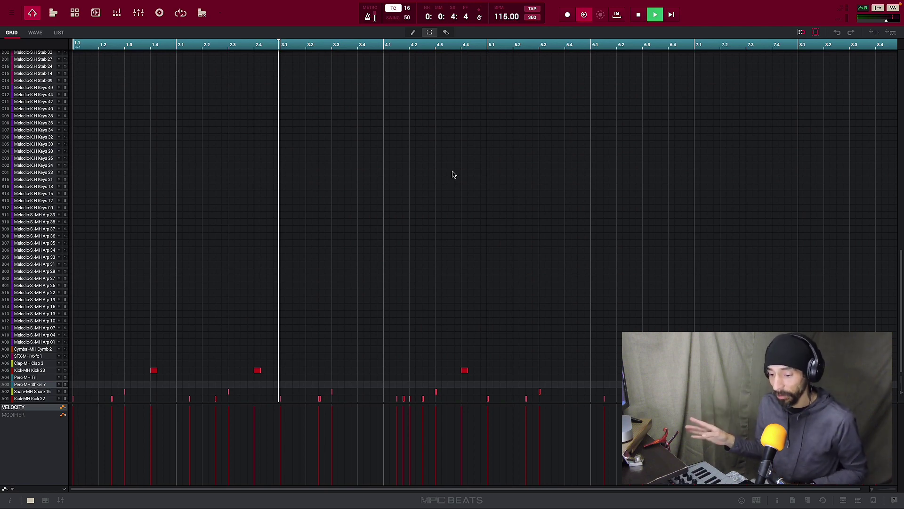
key(space)
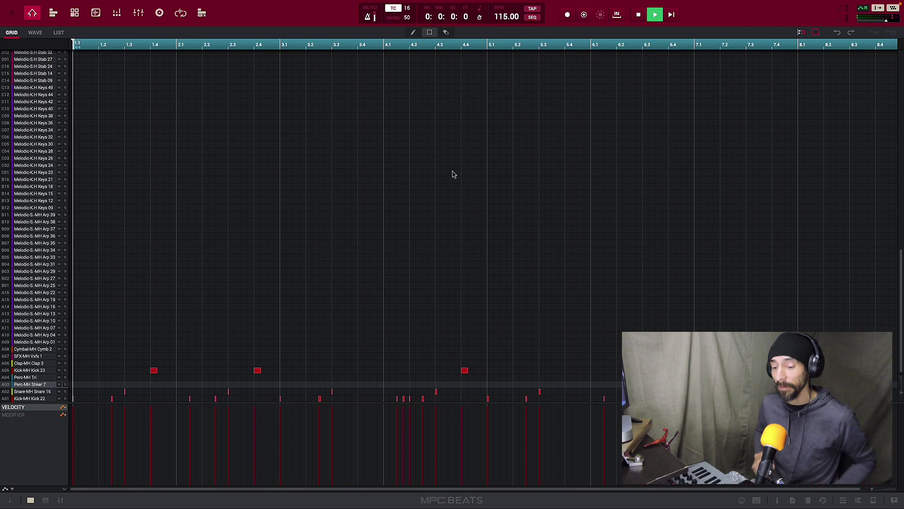
key(space)
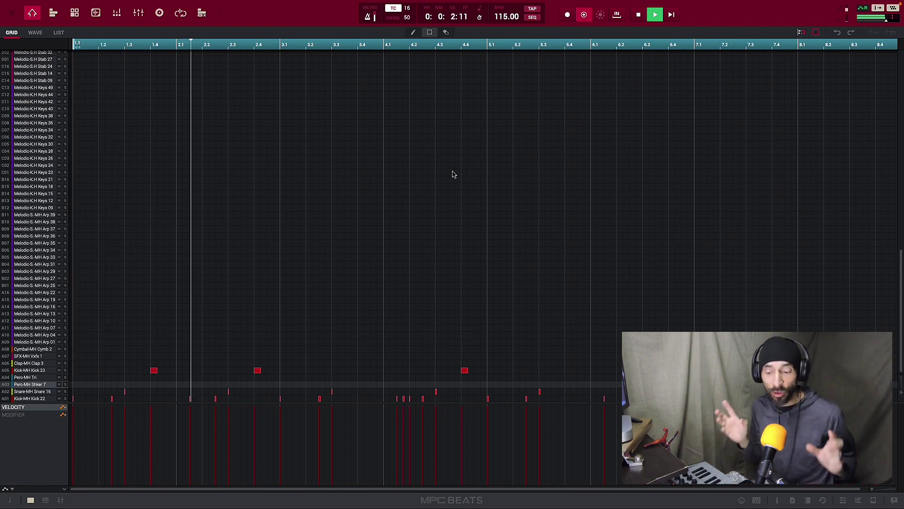
key(space)
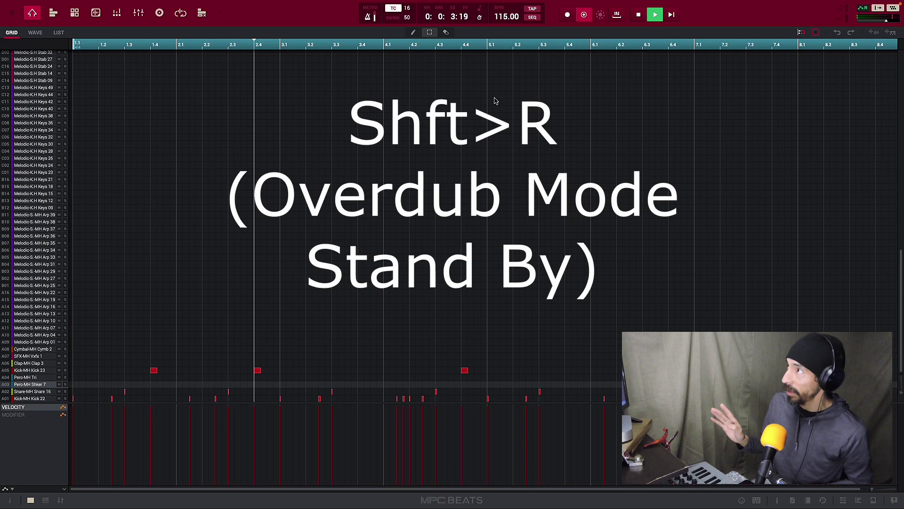
key(shift+space)
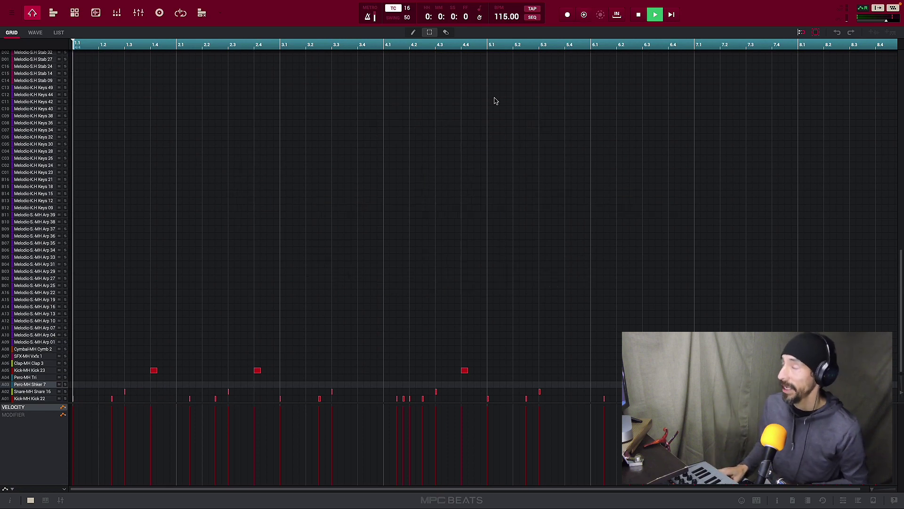
key(space)
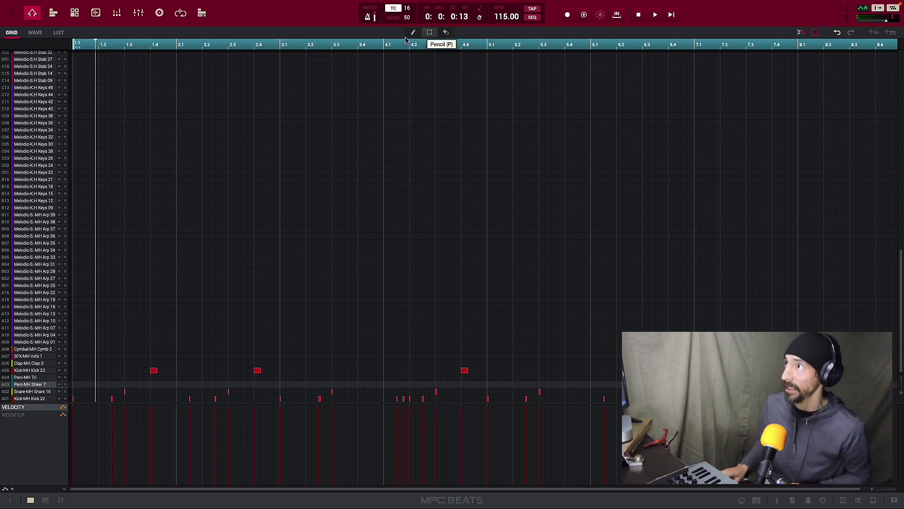
Try deleting the Kick 23 notes at 2.4 and 4.4, the first with the Eraser, and undo each deletion.
click(445, 32)
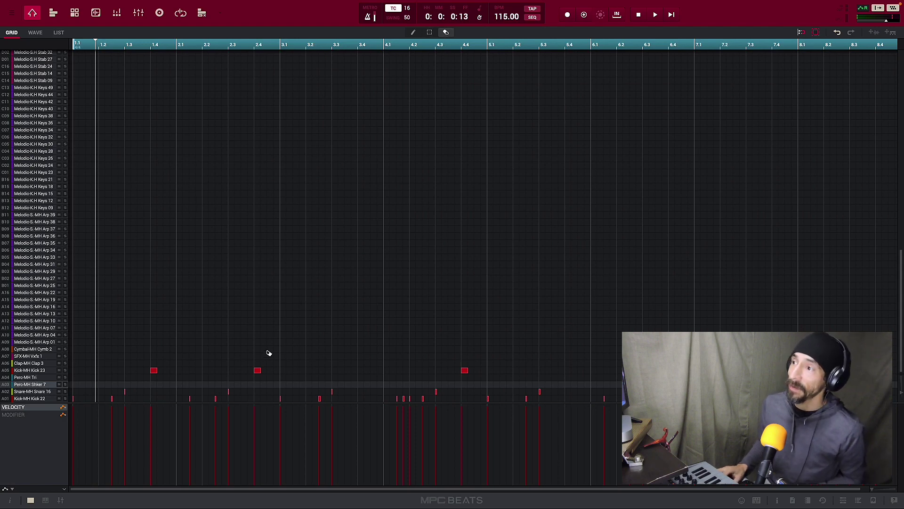
click(260, 369)
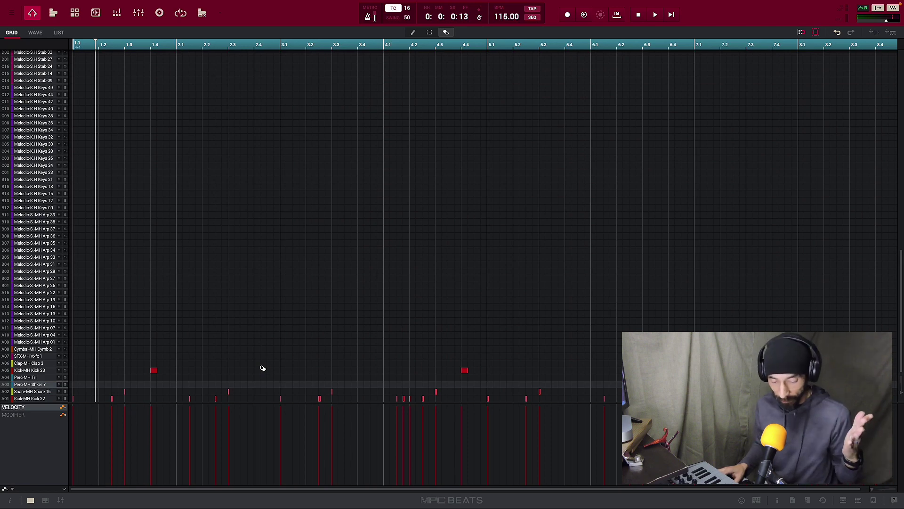
key(super+z)
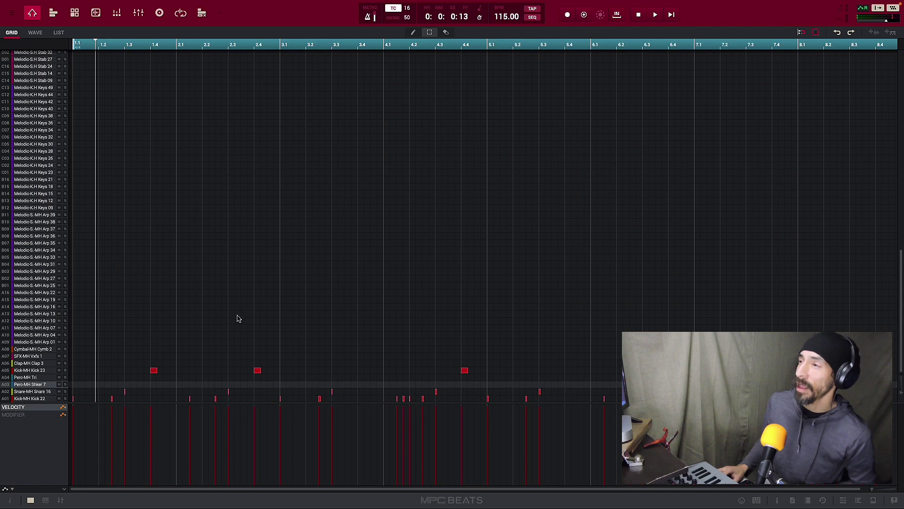
click(465, 371)
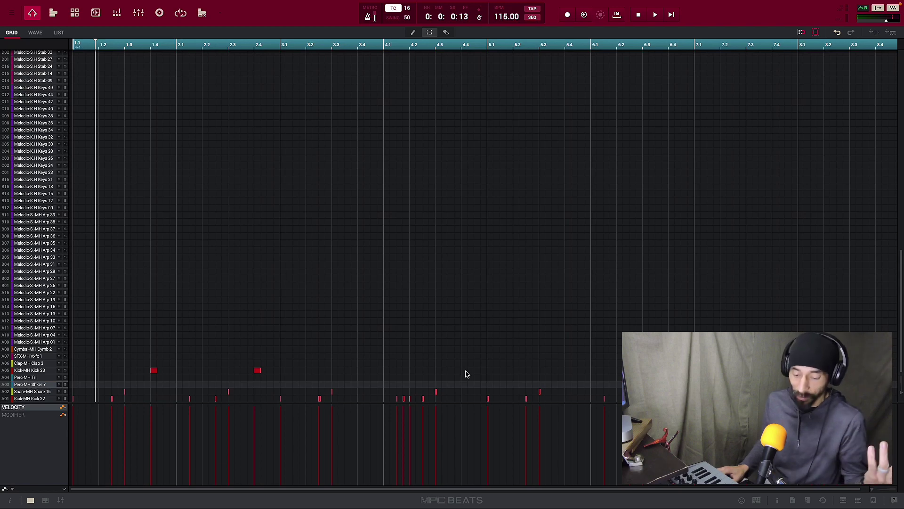
key(ctrl+z)
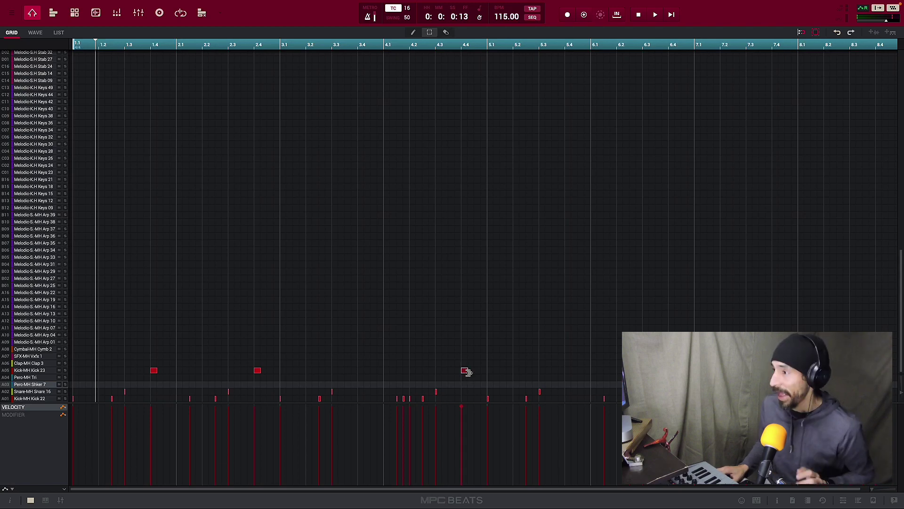
Try painting a continuous run of notes on the Arp 37 row from about 2.4 to 7.4 with the Pencil, and undo it.
click(413, 32)
drag(248, 229, 783, 231)
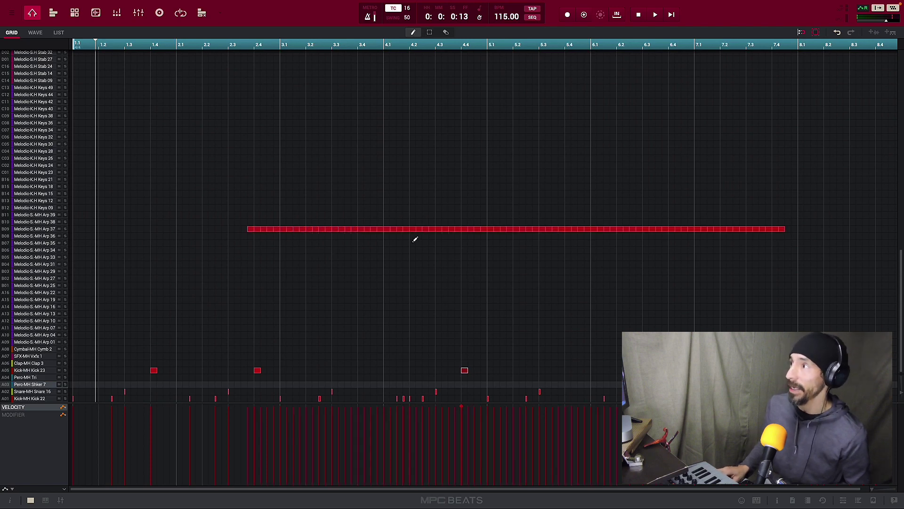
key(ctrl+z)
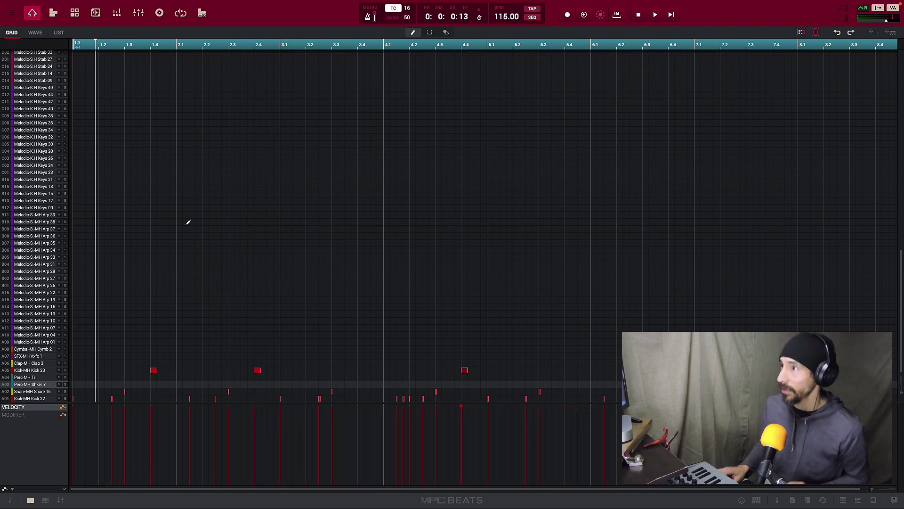
Draw one note on the Arp 29 row, two single notes and a four-note run on Arp 27, and a three-note run on Arp 25.
click(328, 271)
click(400, 278)
click(445, 278)
drag(470, 278, 493, 278)
drag(514, 286, 532, 286)
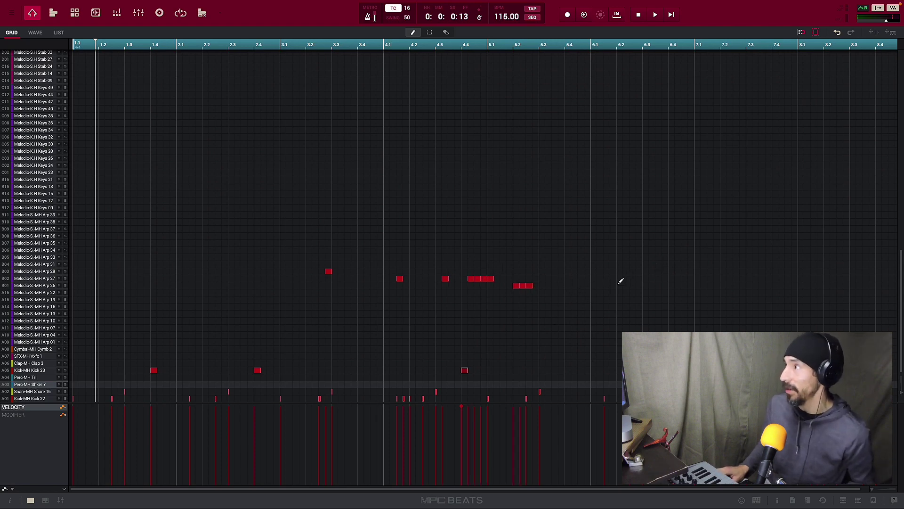
Try the Eraser on the Arp 27 note run, undo the erasures and undo all the drawn Arp notes.
click(446, 32)
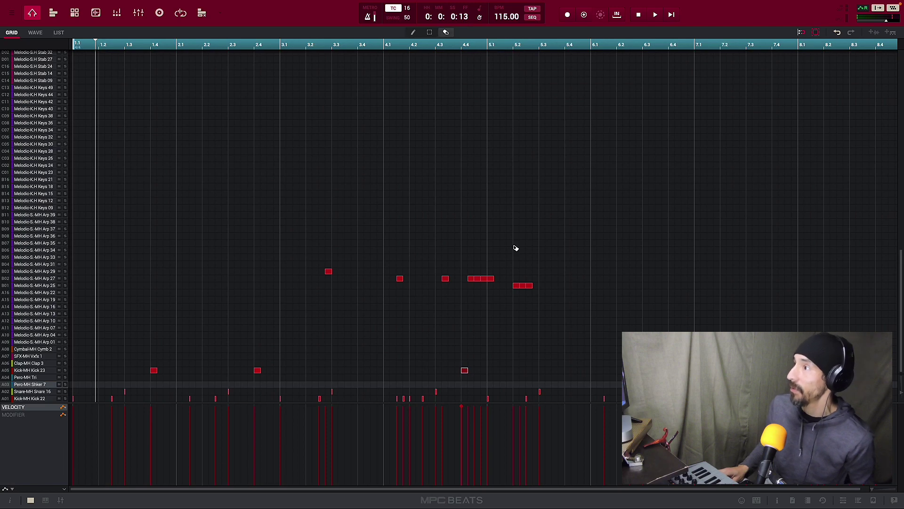
click(485, 279)
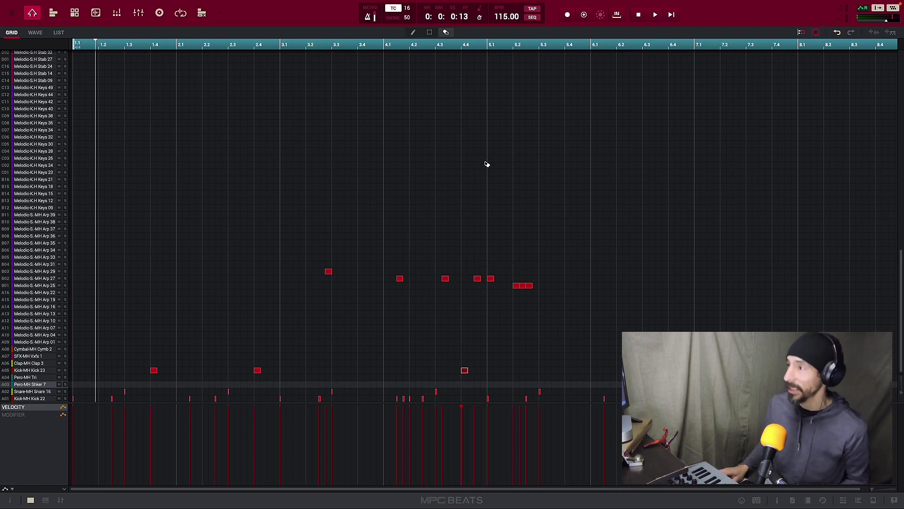
key(ctrl+z)
key(ctrl+z)
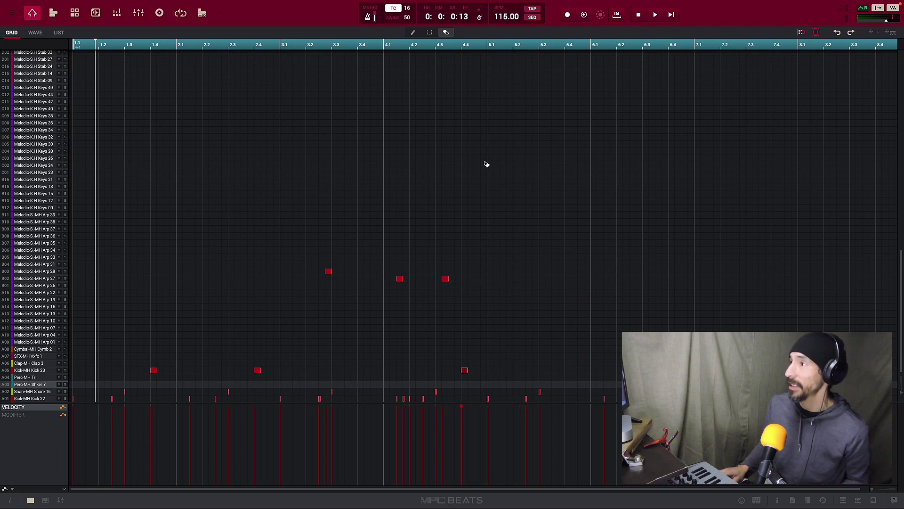
key(ctrl+z)
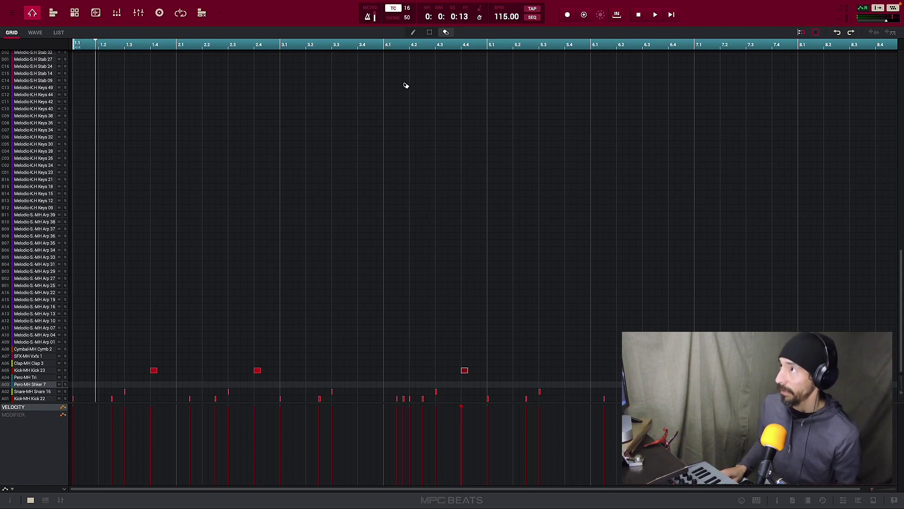
Try a marquee selection over an empty area of the Arp rows around 2.3.
click(430, 33)
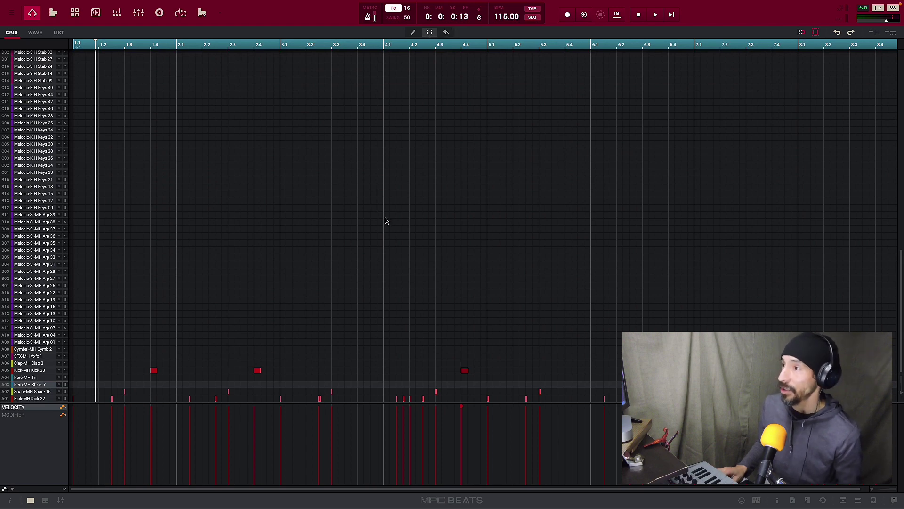
drag(219, 259, 244, 293)
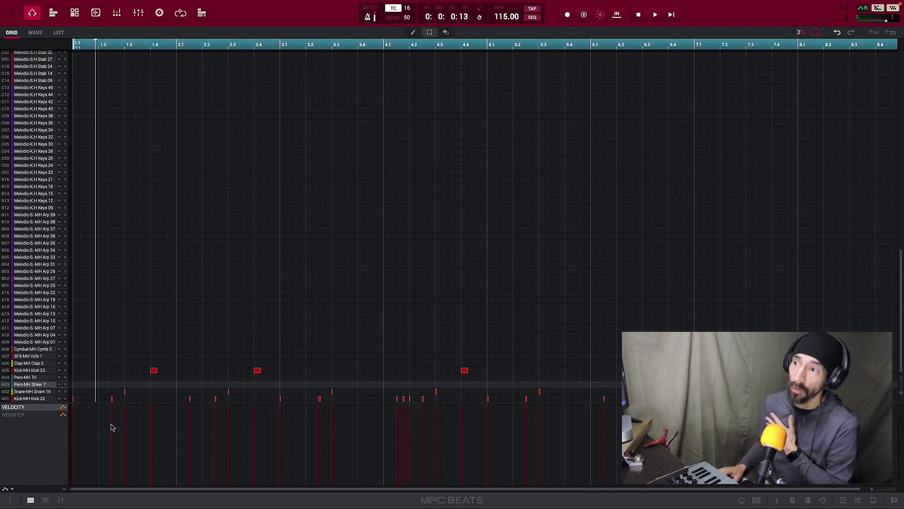
Show the bottom panel below the grid and display its Q-Links, Pads, Pad Perform and Project sections.
click(31, 500)
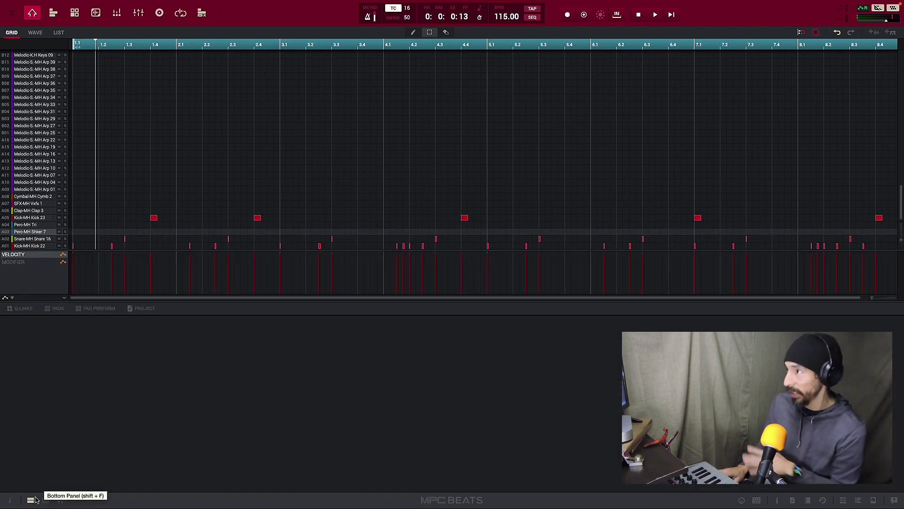
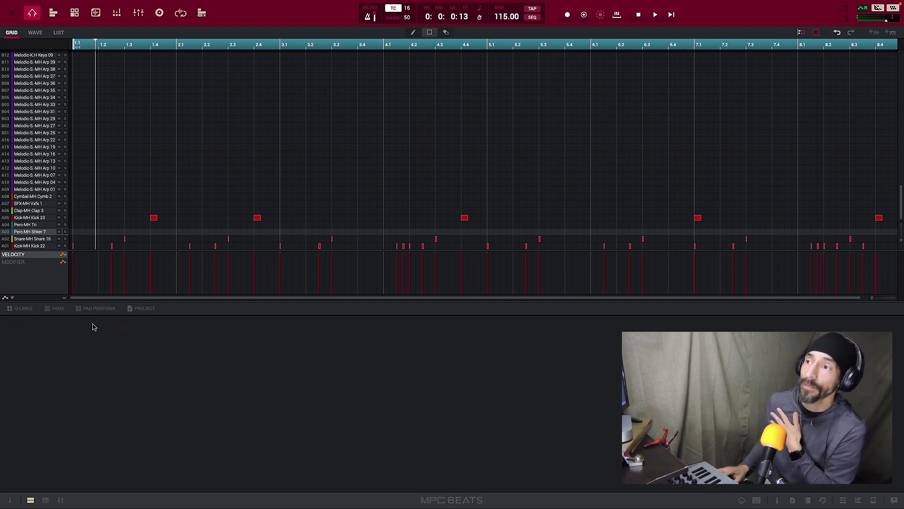
click(27, 309)
click(58, 308)
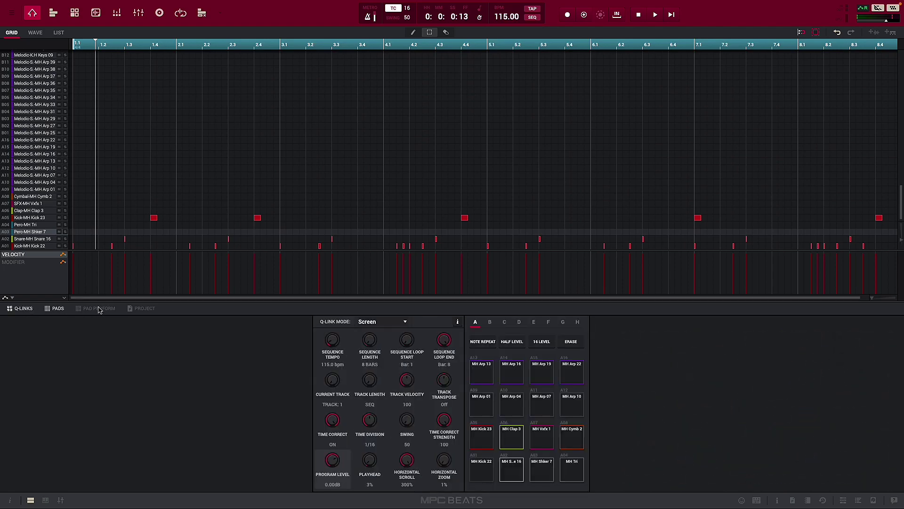
click(101, 309)
click(140, 309)
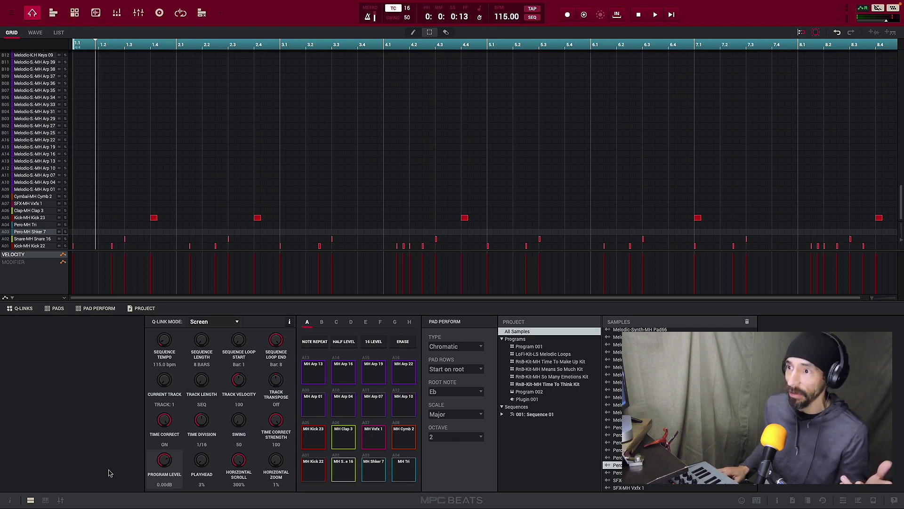
Demonstrate hiding and showing the bottom panel several times, leaving it displayed.
click(31, 500)
click(30, 501)
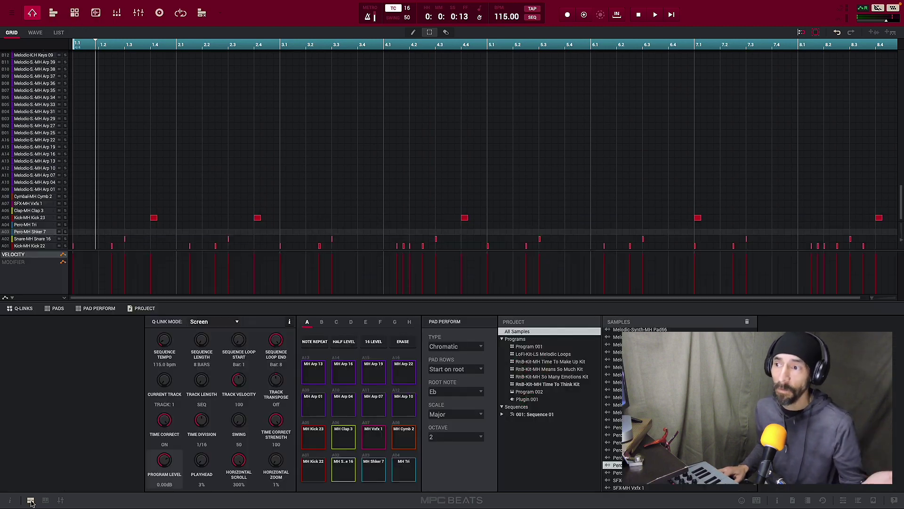
click(30, 501)
click(31, 502)
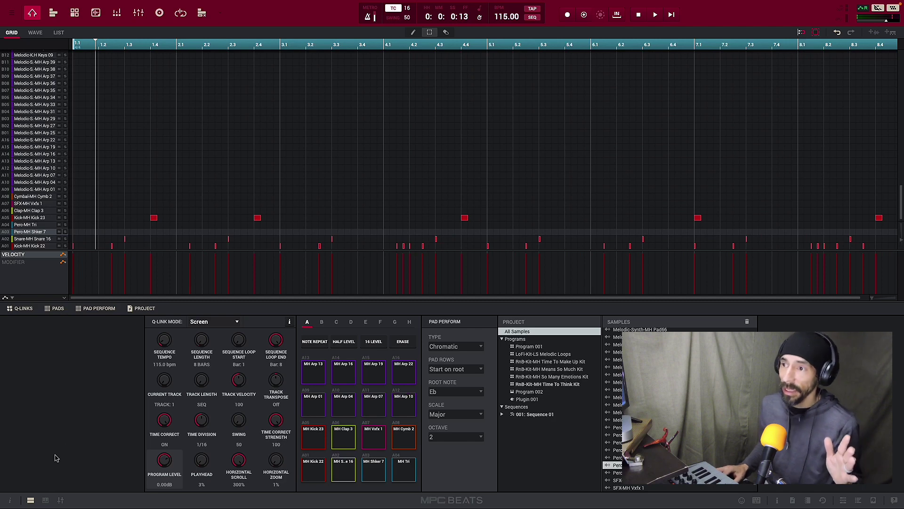
click(31, 501)
click(30, 501)
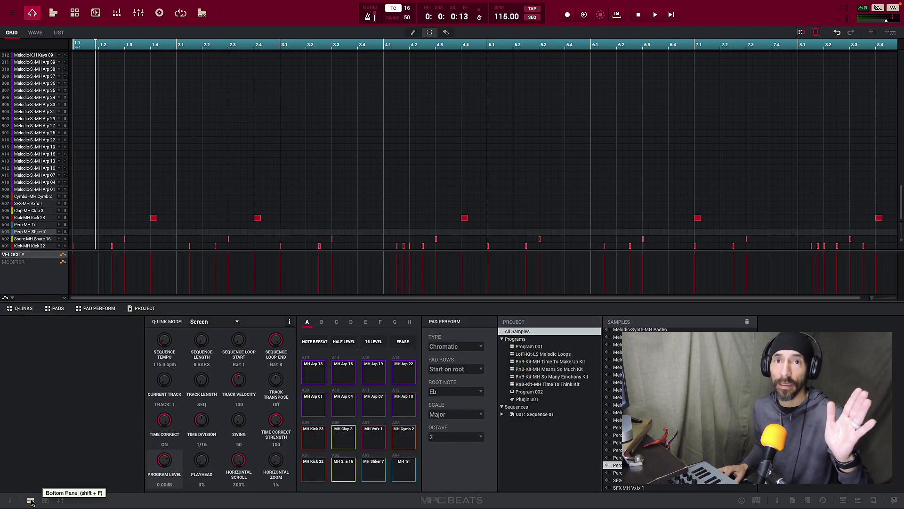
click(31, 501)
click(31, 500)
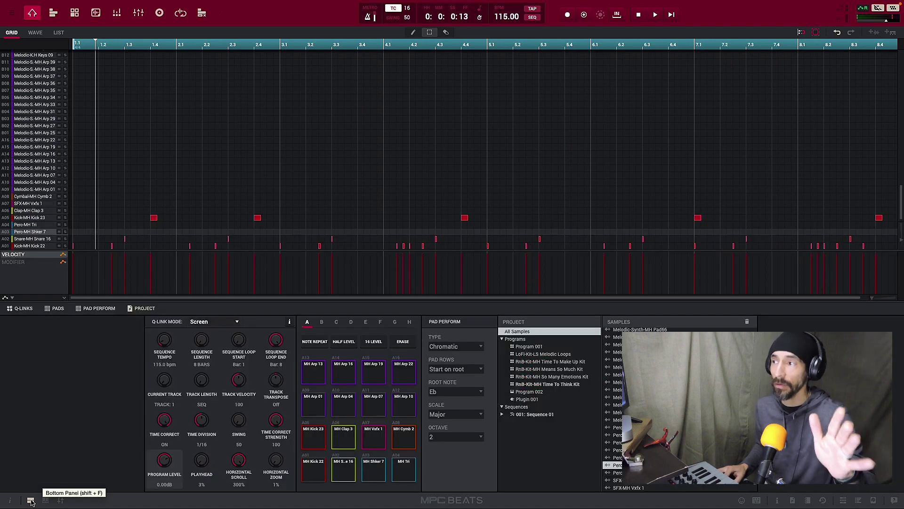
click(31, 500)
click(31, 501)
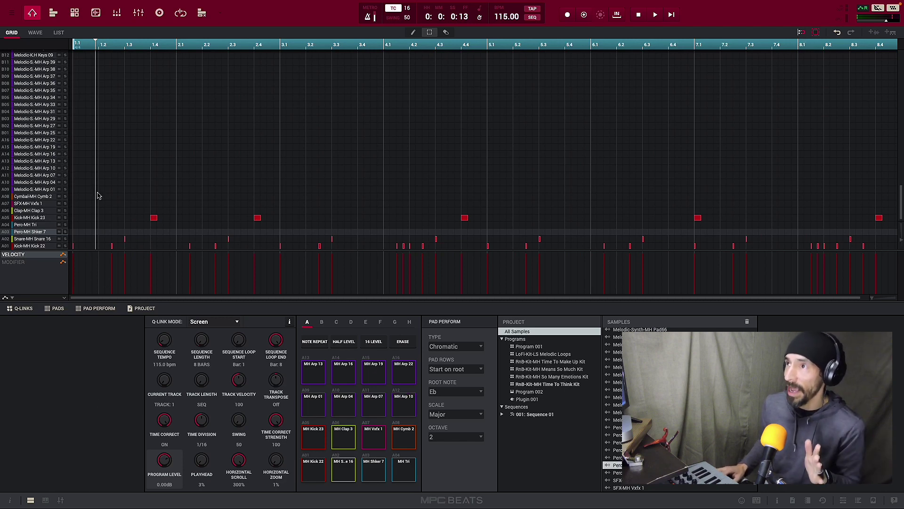
Compare the Track View and Main mode layouts, including the bottom panel, and inspect Program Edit mode.
click(53, 13)
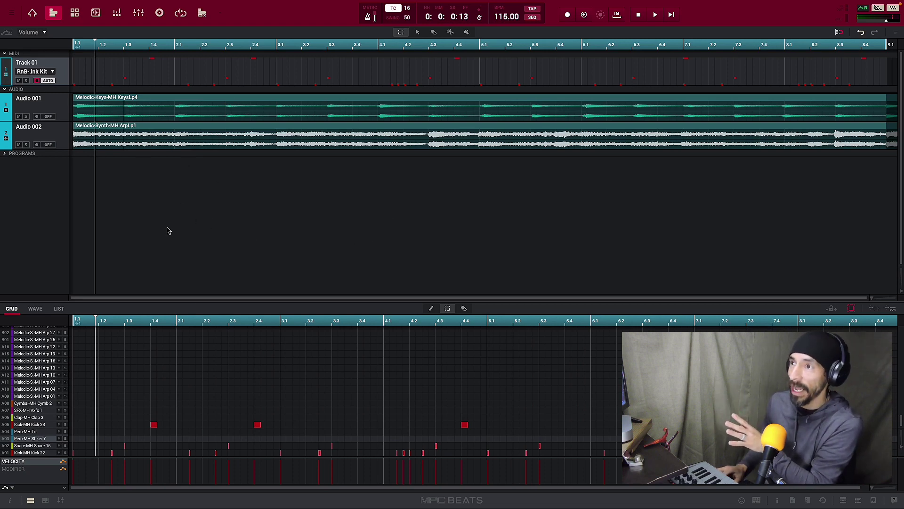
click(30, 501)
click(31, 501)
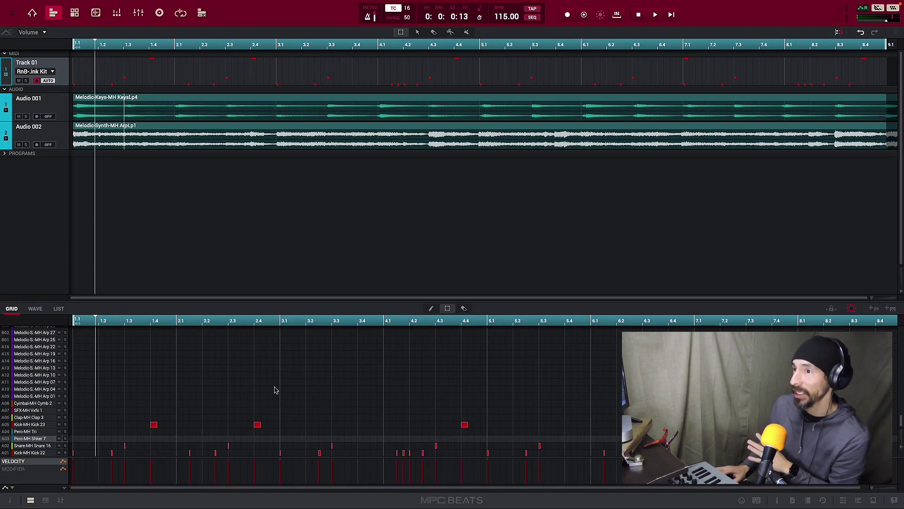
click(33, 13)
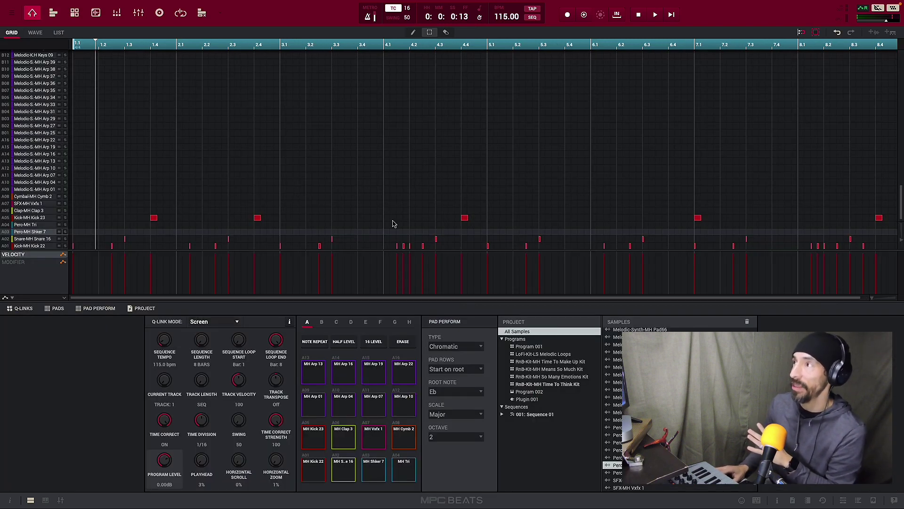
click(53, 13)
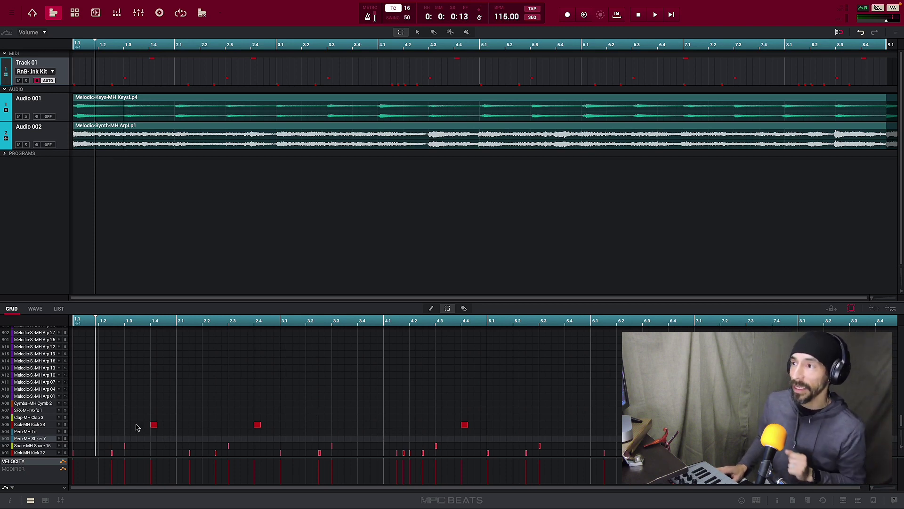
click(75, 13)
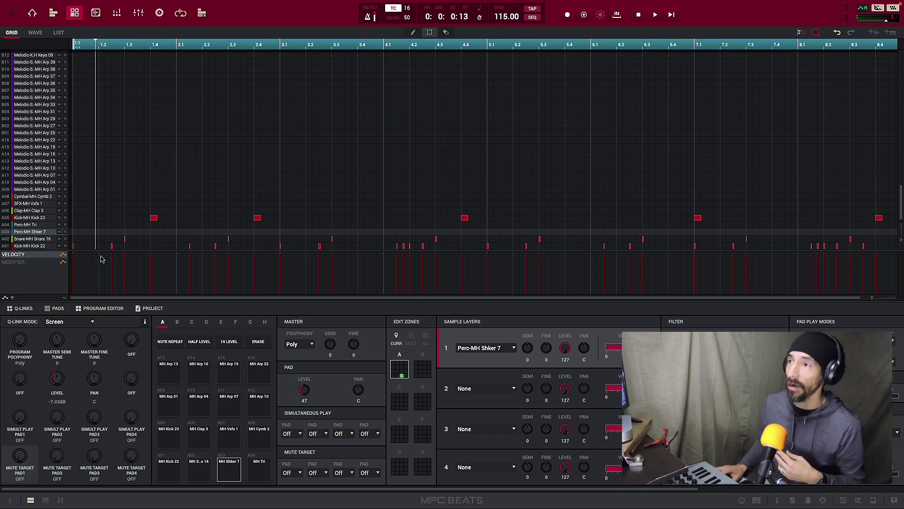
In Sample Edit mode, try trimming the Shker 7 sample's end to 2889 and restore it to 8819.
click(96, 14)
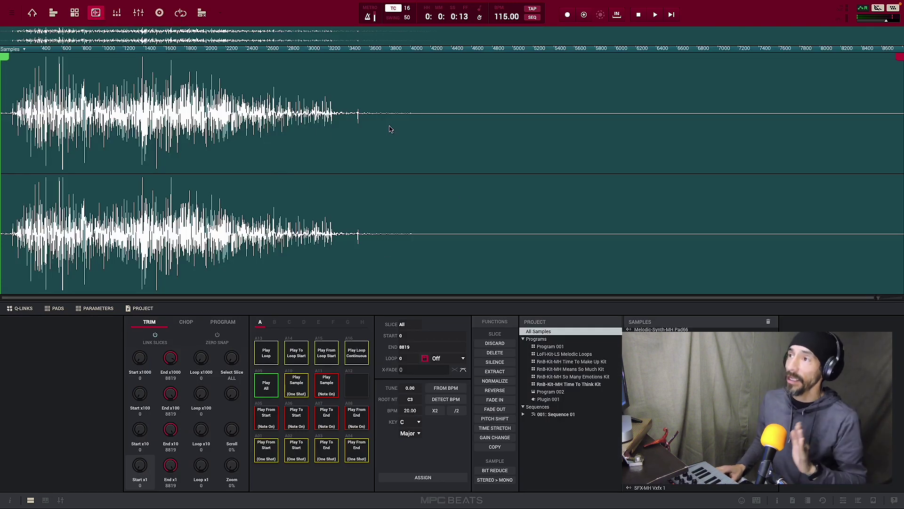
mouse_move(6, 57)
mouse_down()
mouse_move(40, 57)
mouse_move(0, 57)
mouse_up()
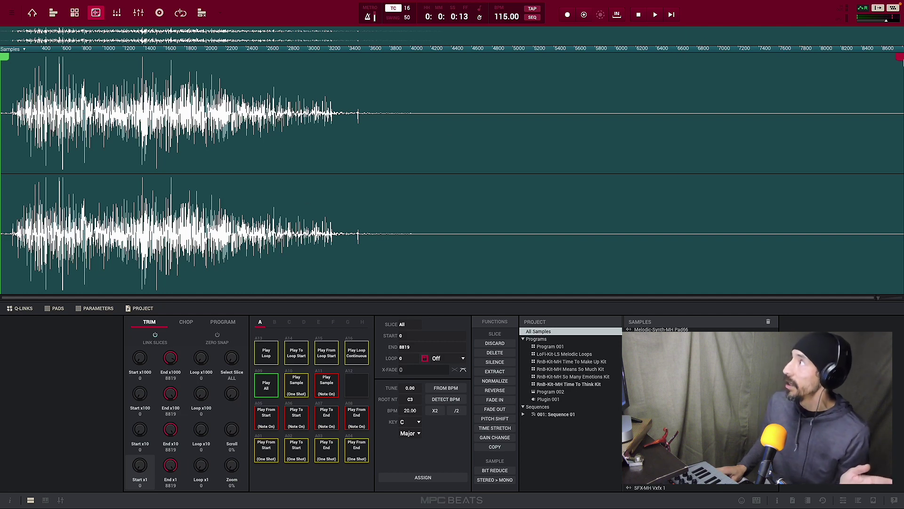
mouse_move(900, 57)
mouse_down()
mouse_move(466, 113)
mouse_move(367, 120)
mouse_move(296, 111)
mouse_up()
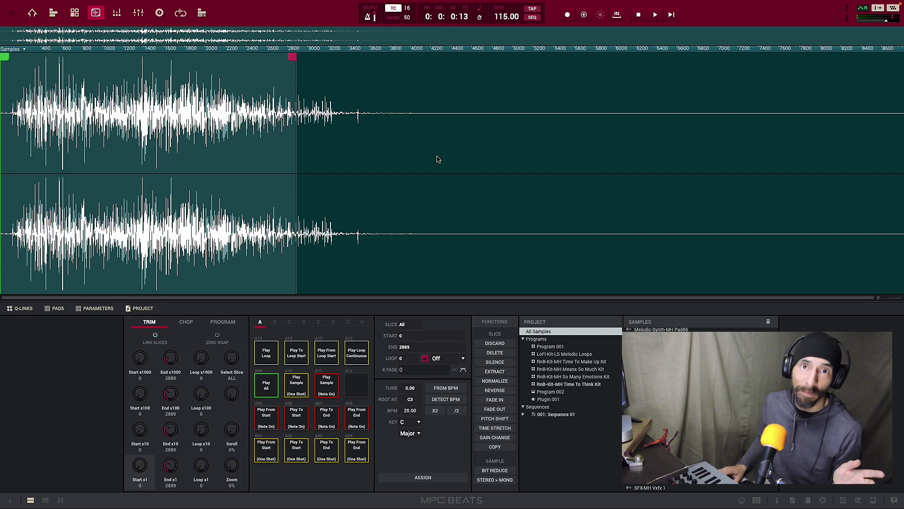
drag(373, 69, 901, 102)
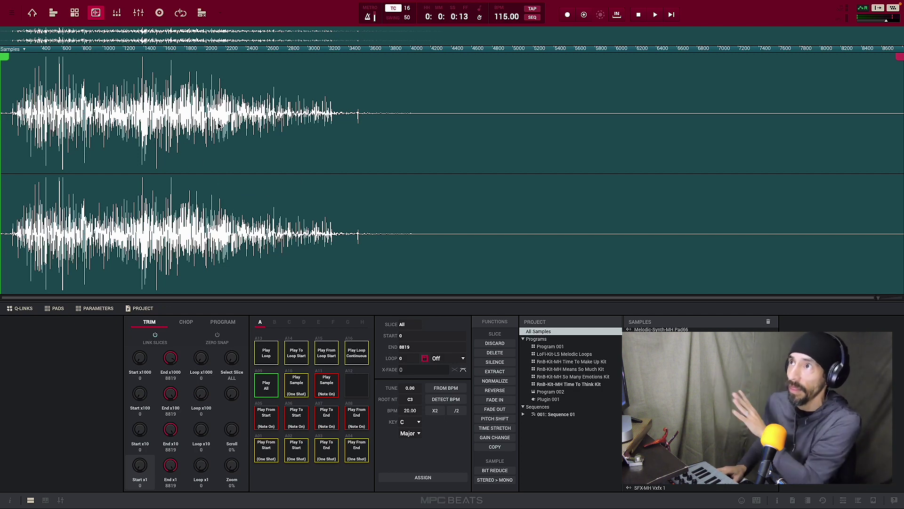
Show the pad mixer and play the sequence briefly to watch the channel meters, and stop playback.
click(117, 13)
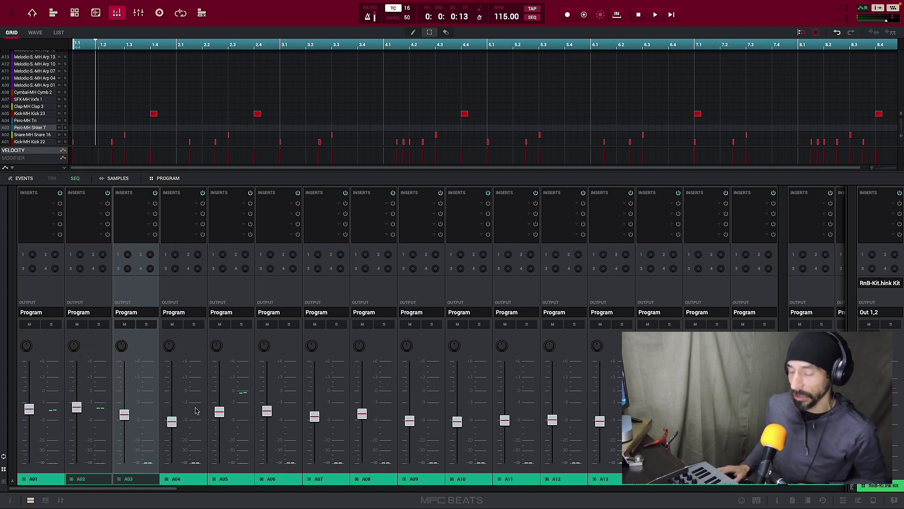
key(space)
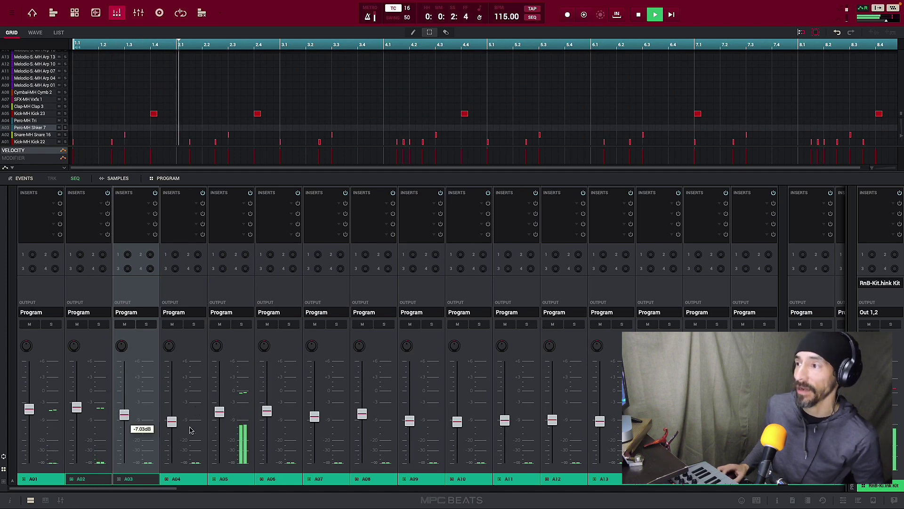
key(space)
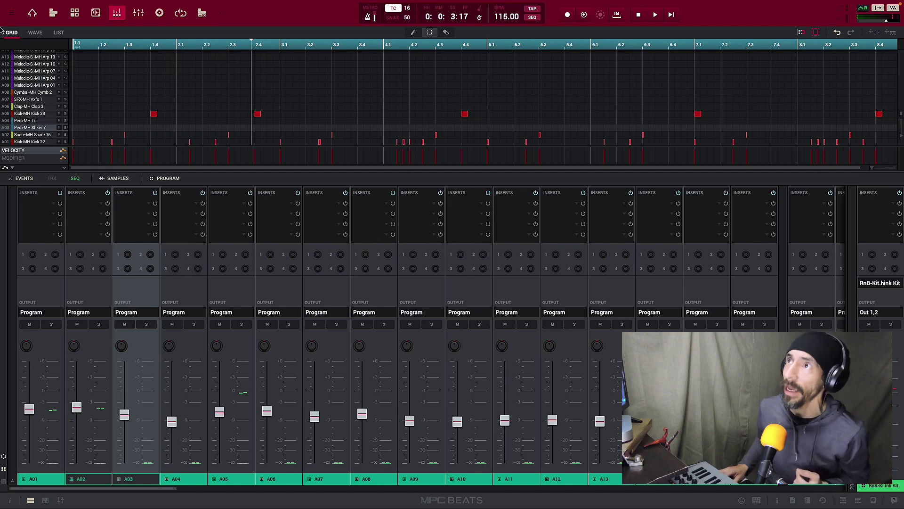
Return to Main mode, showing the track and channel inspector with its Track section collapsed.
click(32, 13)
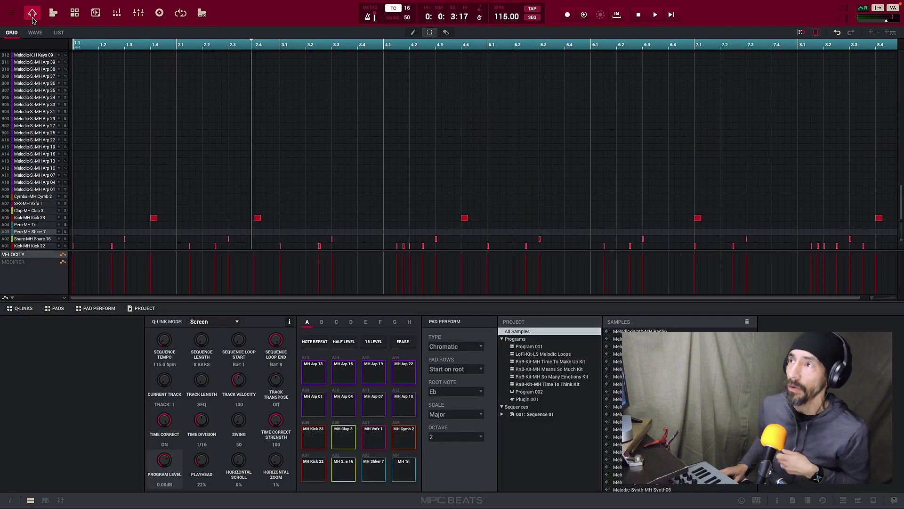
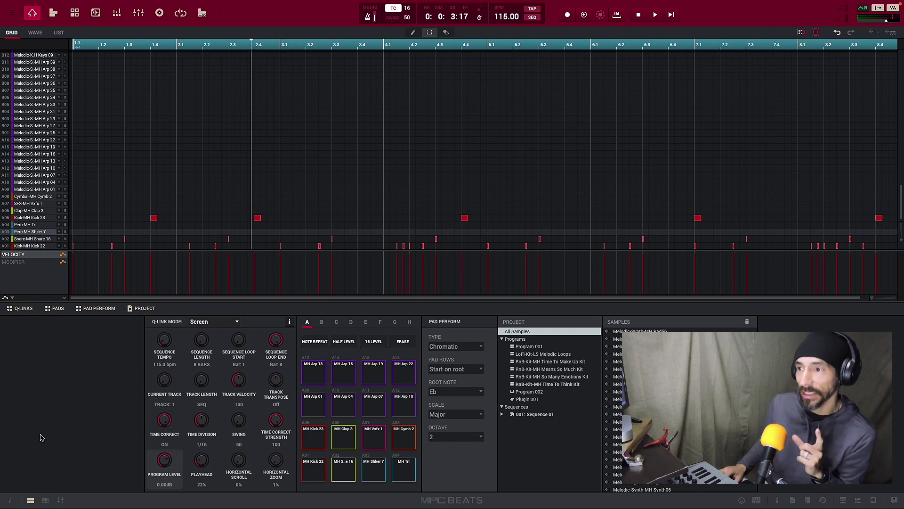
click(10, 500)
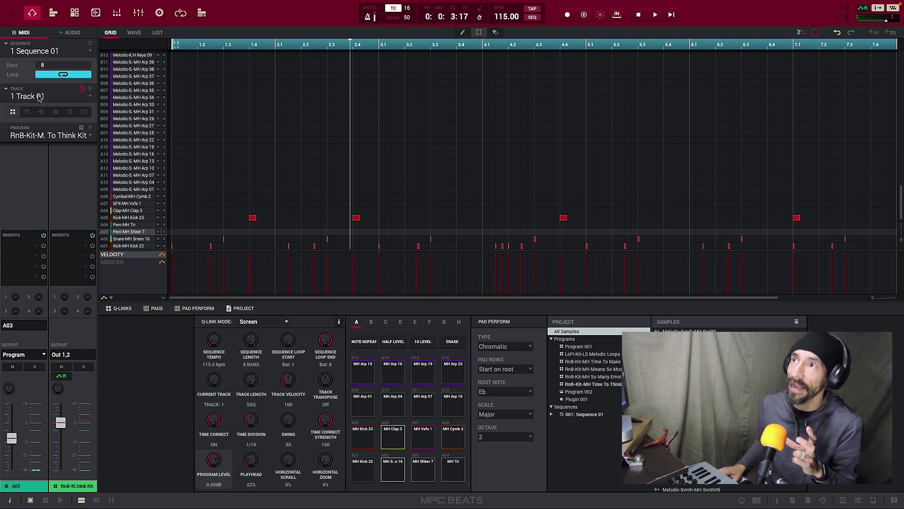
click(6, 89)
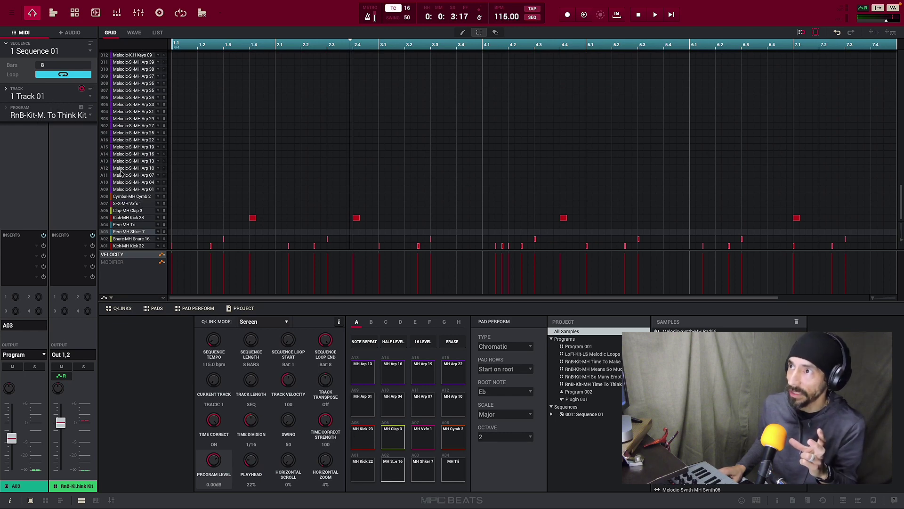
scroll(131, 136, up, 6)
scroll(131, 148, down, 6)
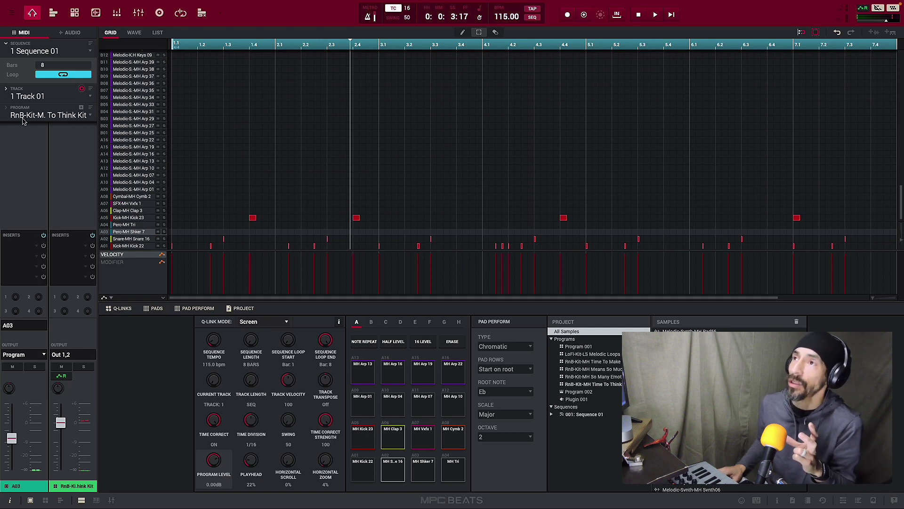
Expand the Track section and switch Track 01 from drum to keygroup, and on to the plugin program type.
click(6, 89)
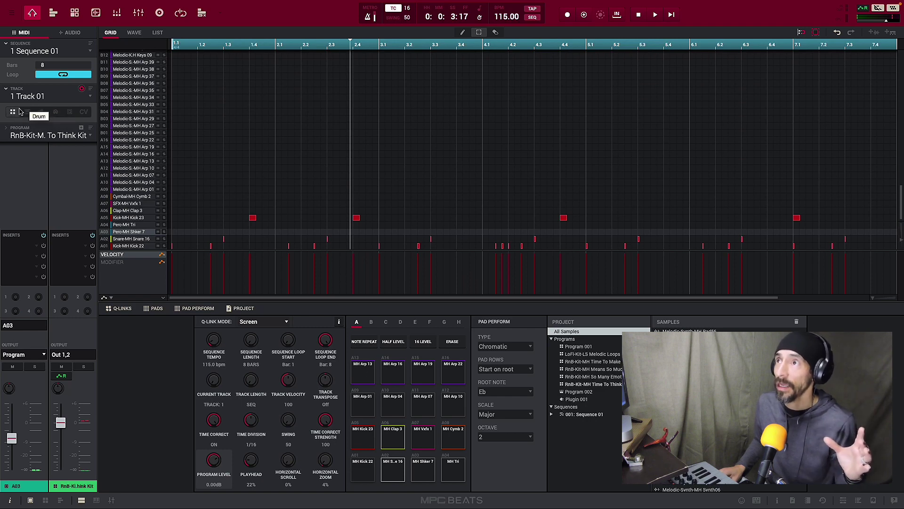
click(27, 112)
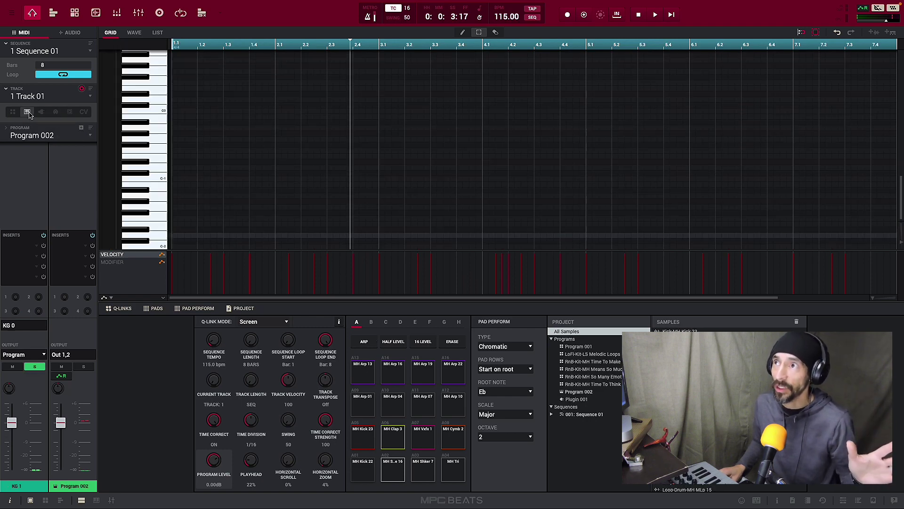
click(41, 112)
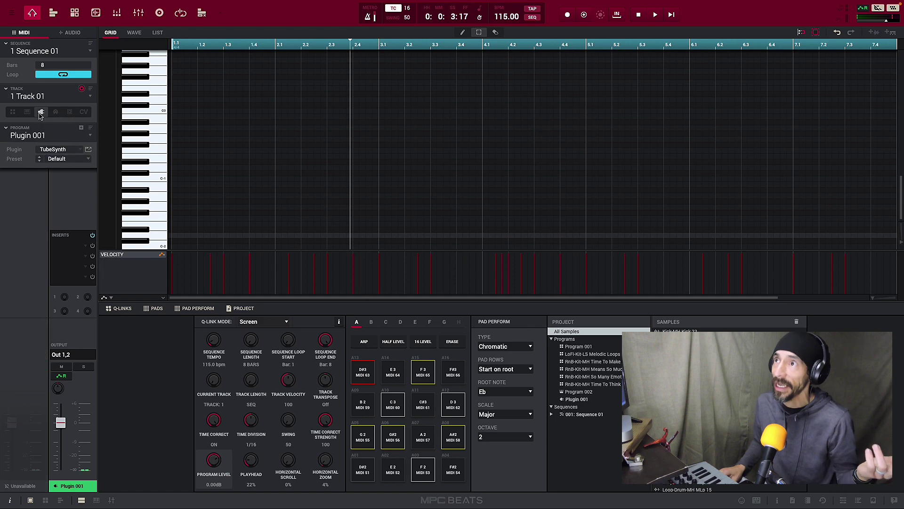
Switch Track 01 from the plugin type through the keygroup type and back to the drum program type.
click(27, 112)
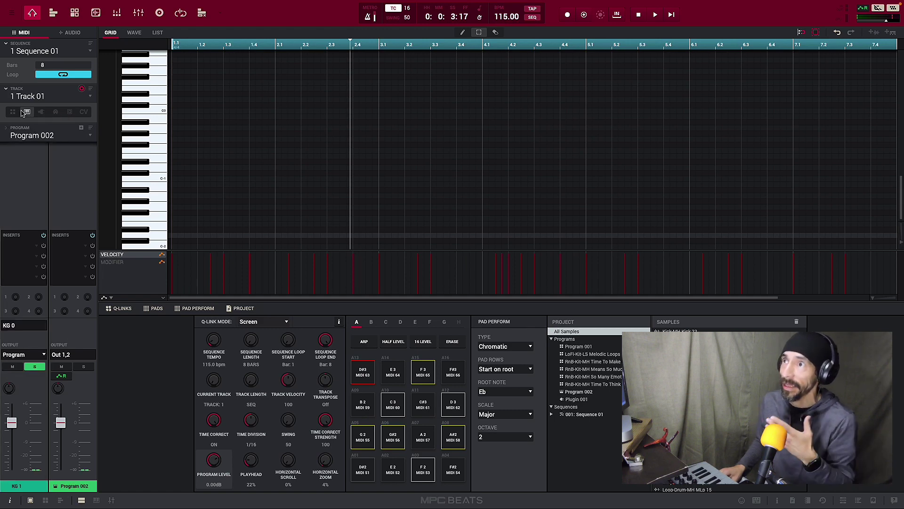
click(13, 112)
click(26, 112)
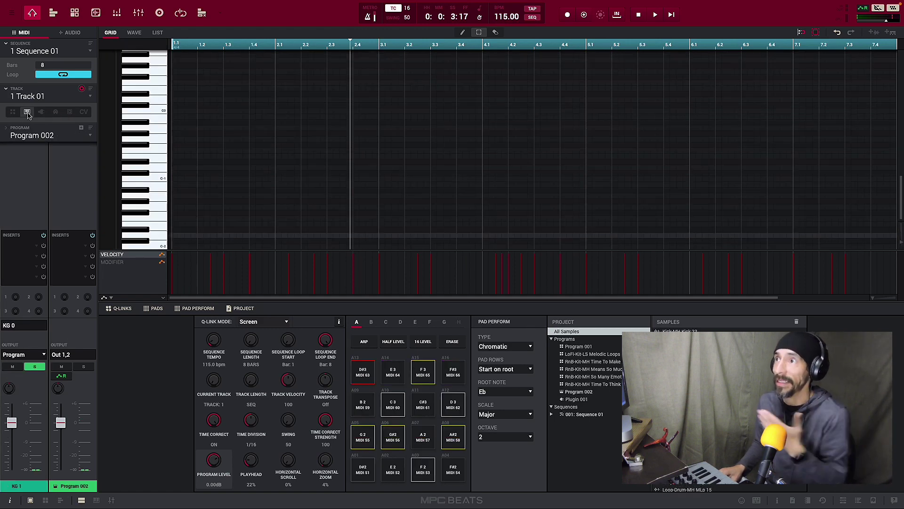
click(14, 112)
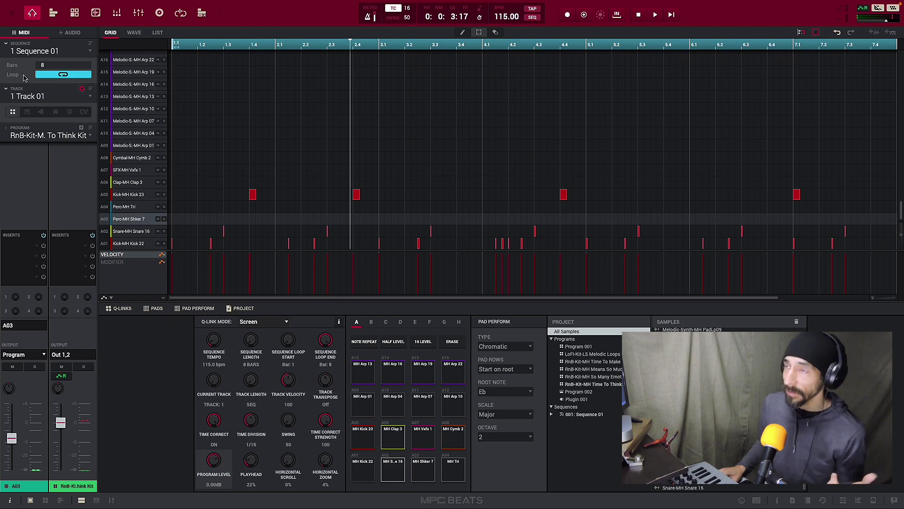
Turn off looping for Sequence 01, play it through its end, and turn looping back on.
click(49, 75)
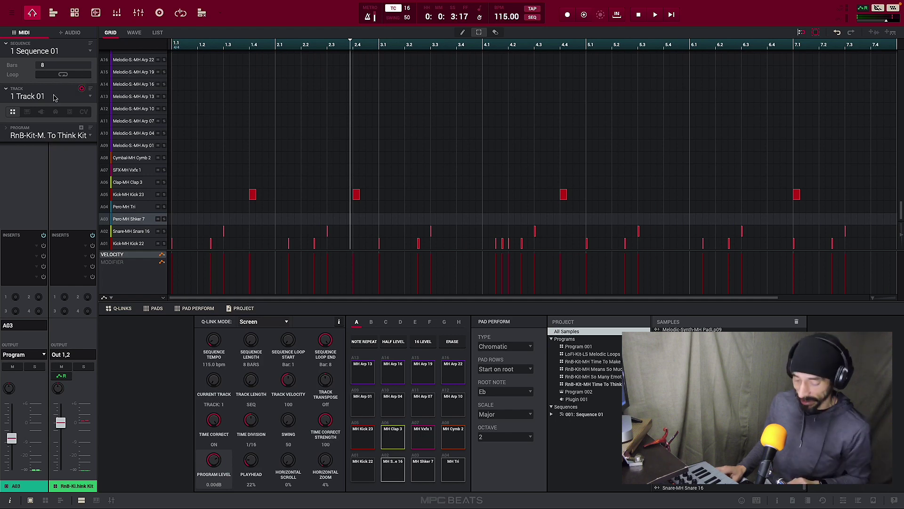
key(space)
click(894, 44)
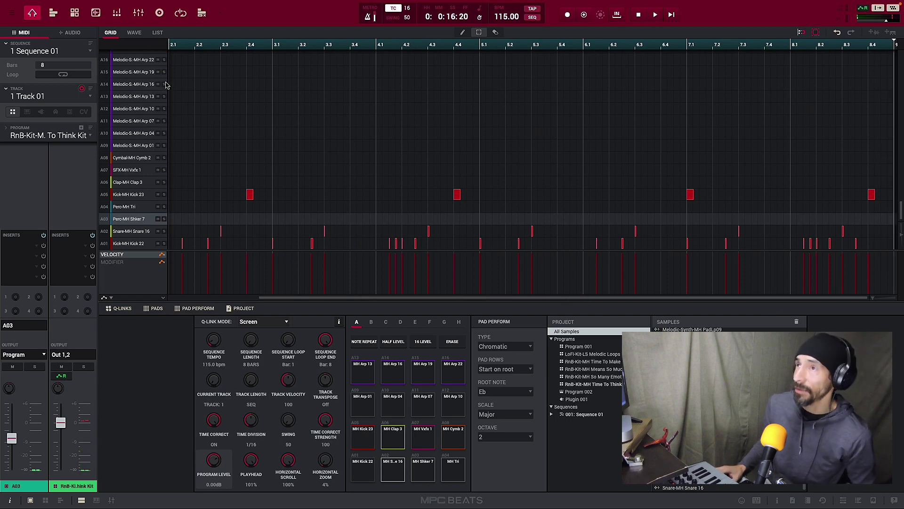
click(66, 75)
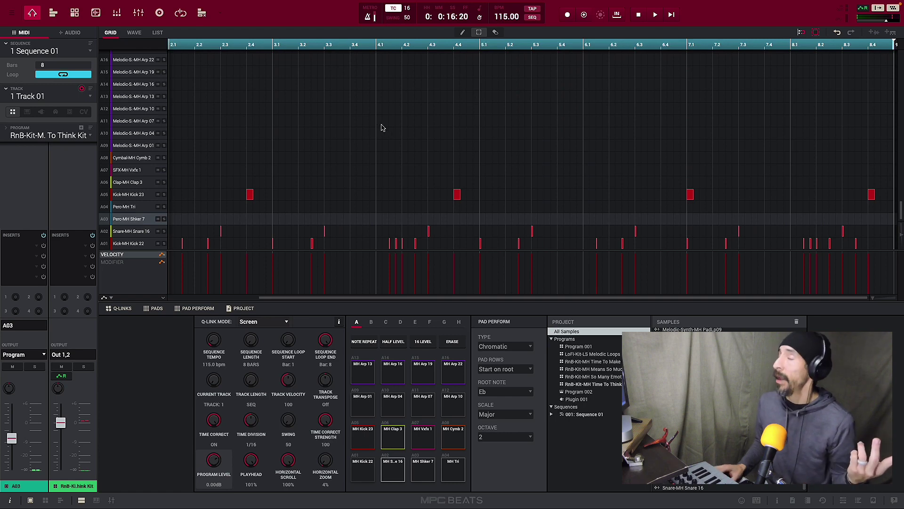
Open the Bars value of Sequence 01 for editing and confirm it at 8.
double_click(50, 66)
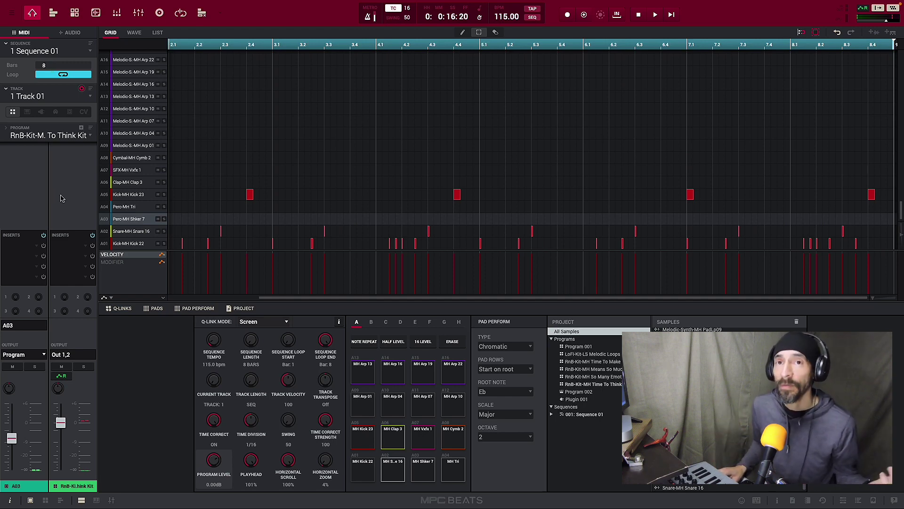
key(Return)
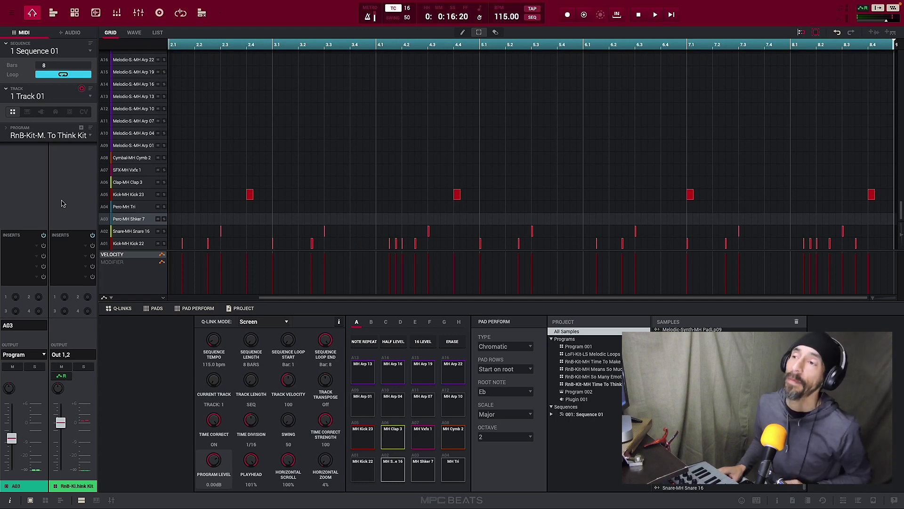
key(Return)
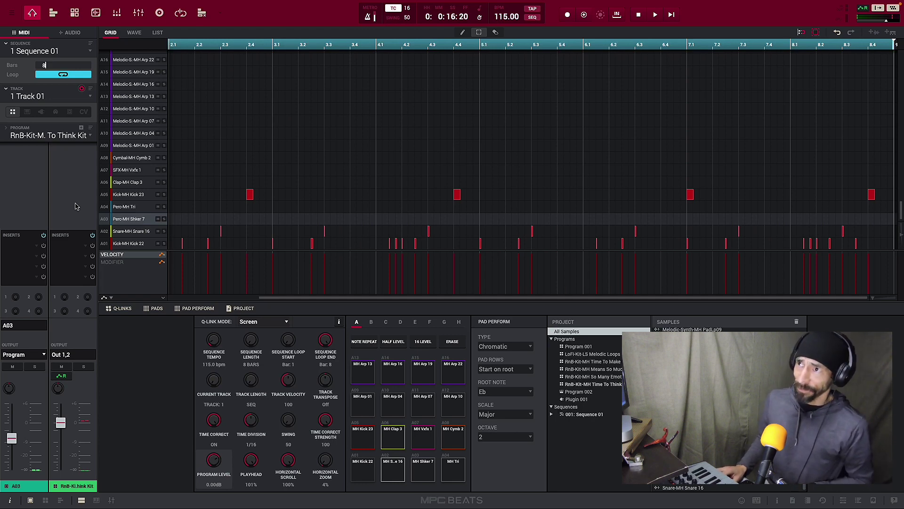
double_click(73, 67)
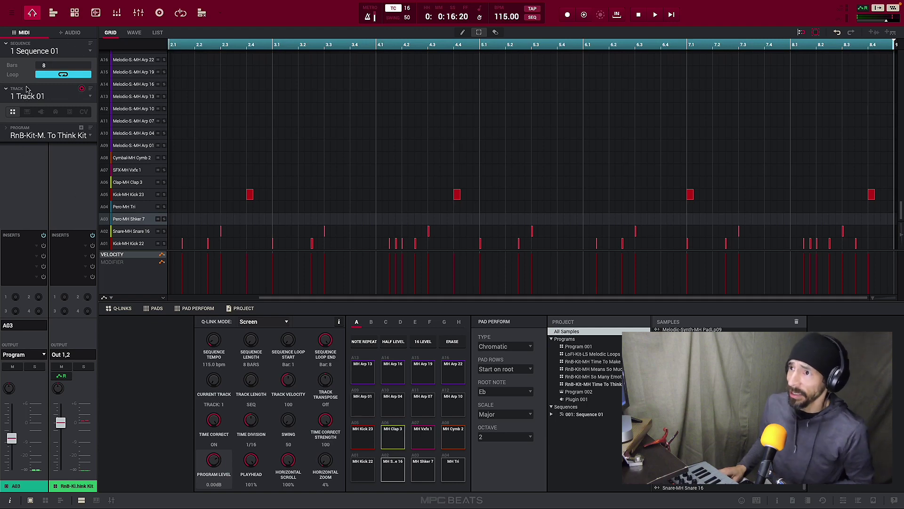
key(Return)
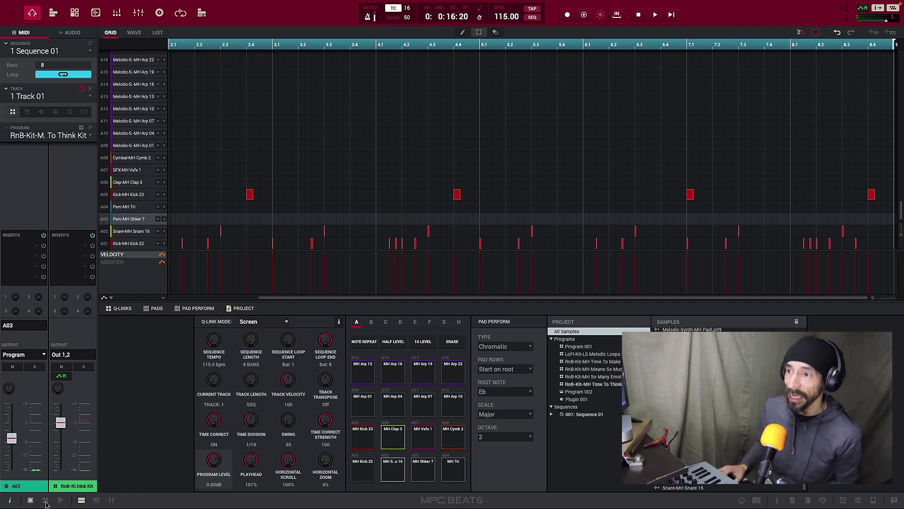
Compare the program, MIDI and pad channel strips in the inspector, return to the pad channel, and look through the pad rows in the grid.
click(45, 500)
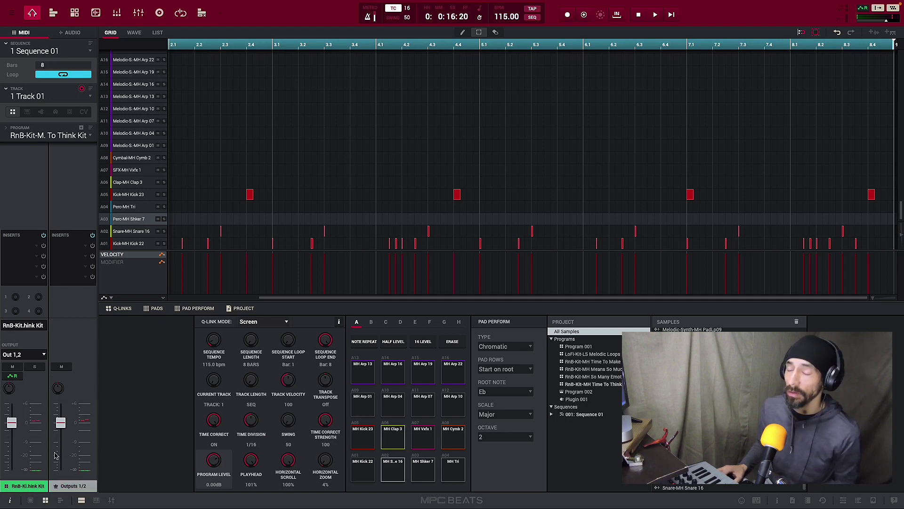
click(60, 500)
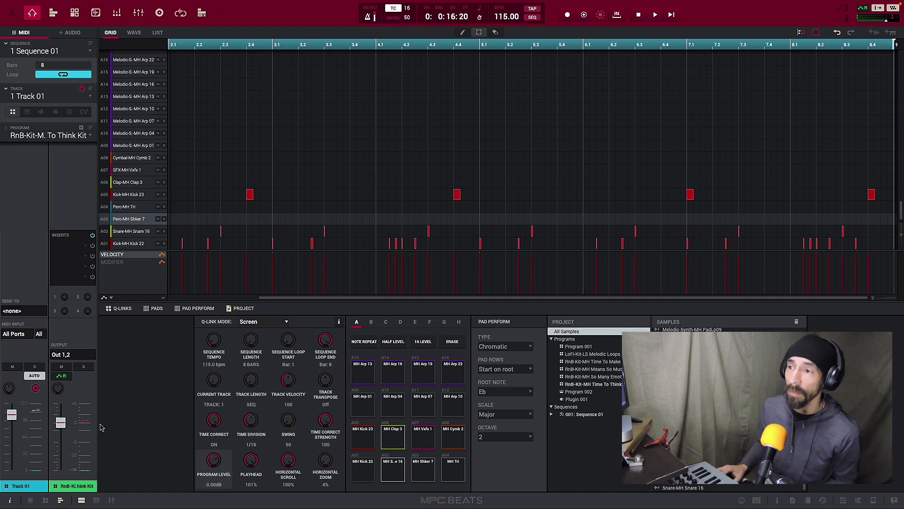
click(31, 500)
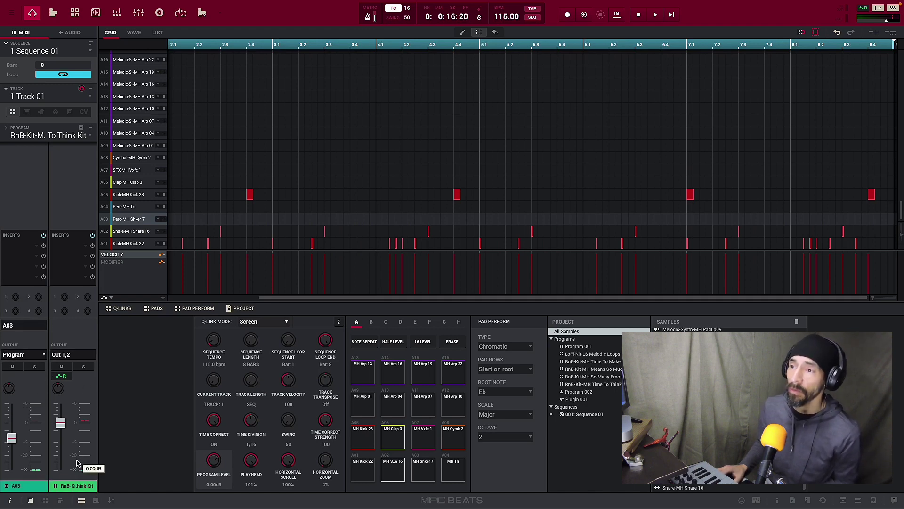
click(30, 500)
click(30, 500)
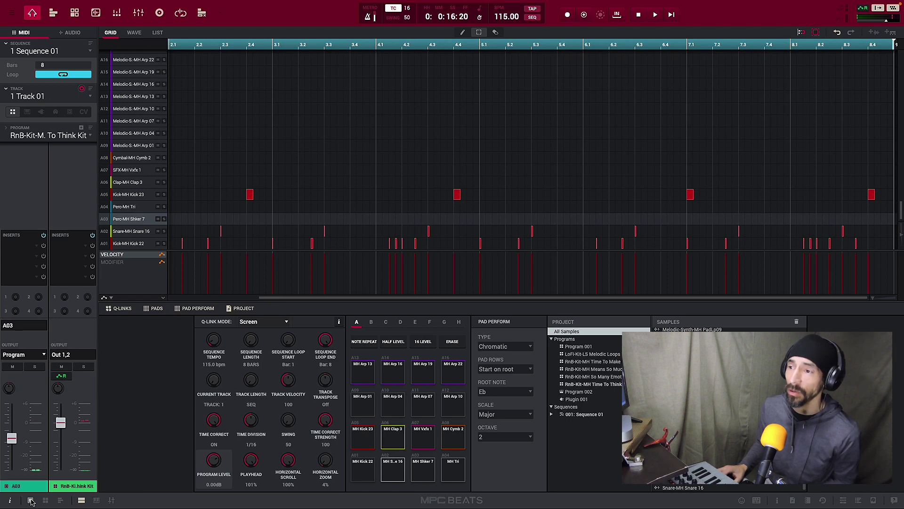
click(61, 501)
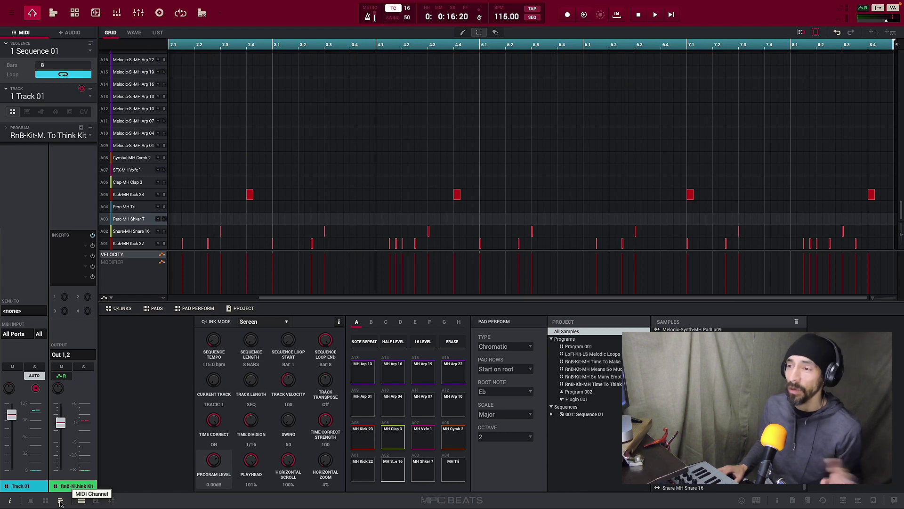
click(46, 501)
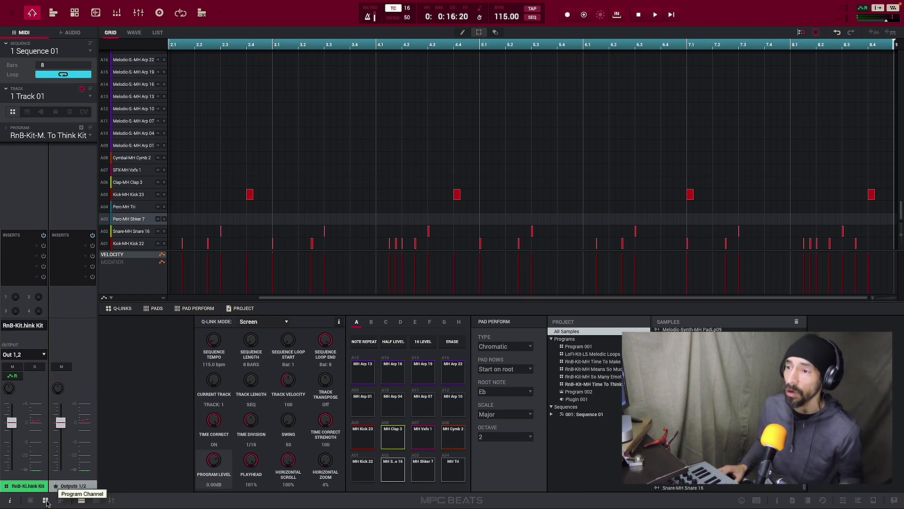
click(30, 500)
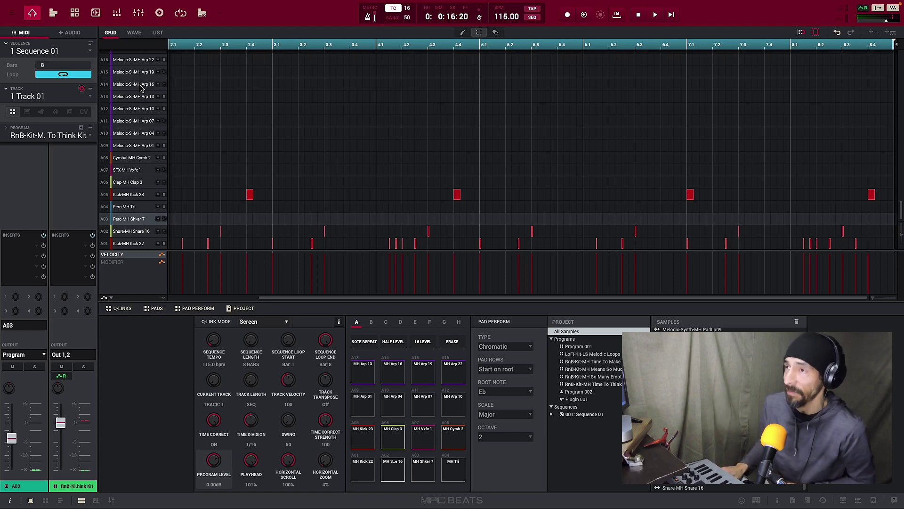
scroll(157, 103, up, 3)
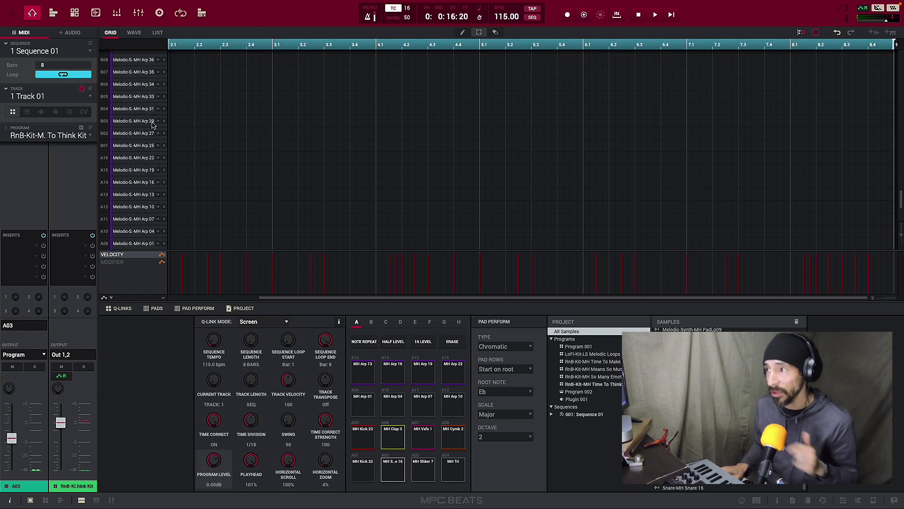
scroll(137, 221, down, 3)
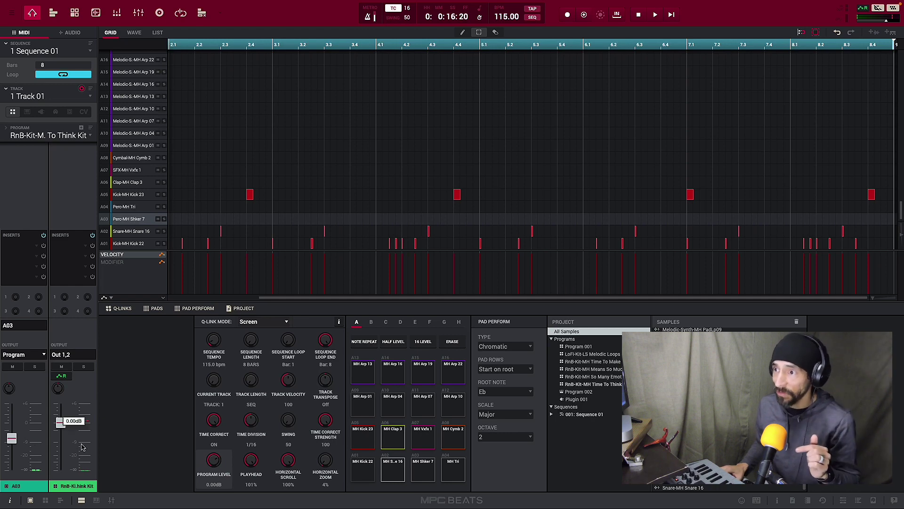
View the program channel strip, return to the pad channel, and adjust the Shker 7 pad's level fader while playing the sequence.
click(46, 501)
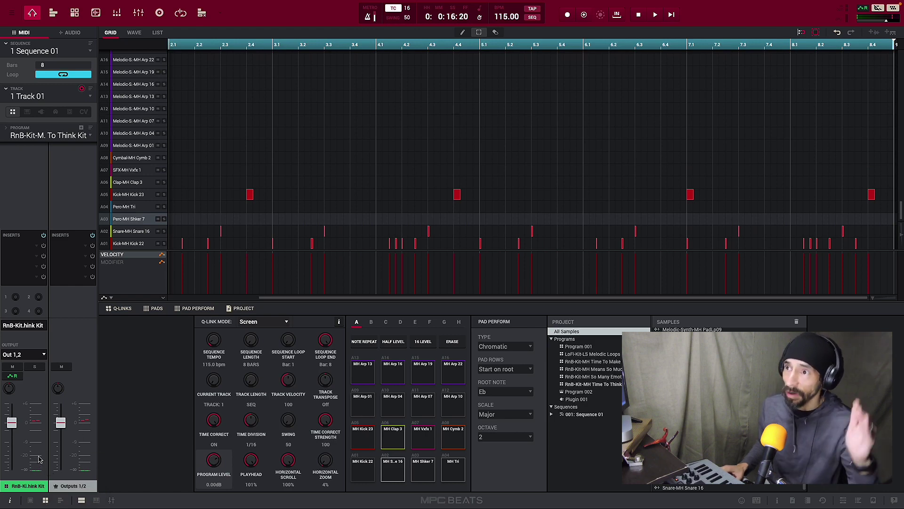
mouse_move(16, 434)
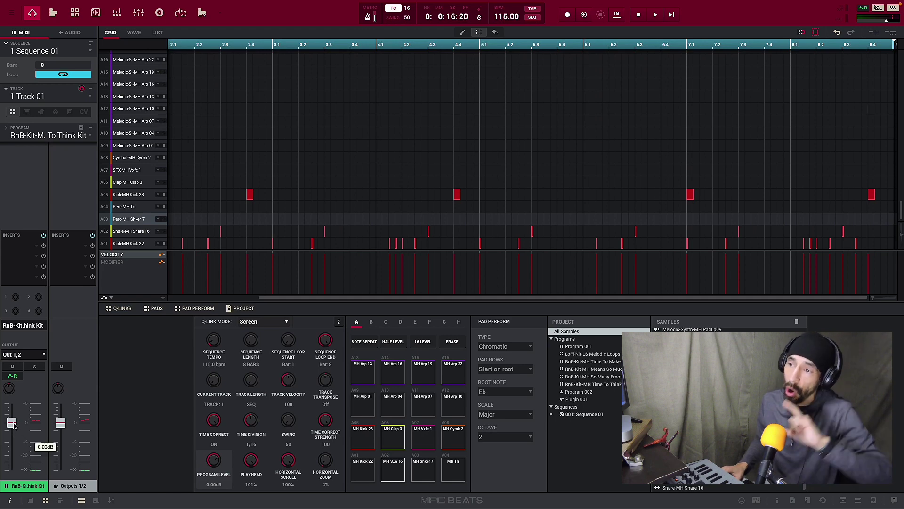
click(30, 500)
key(space)
drag(12, 422, 13, 443)
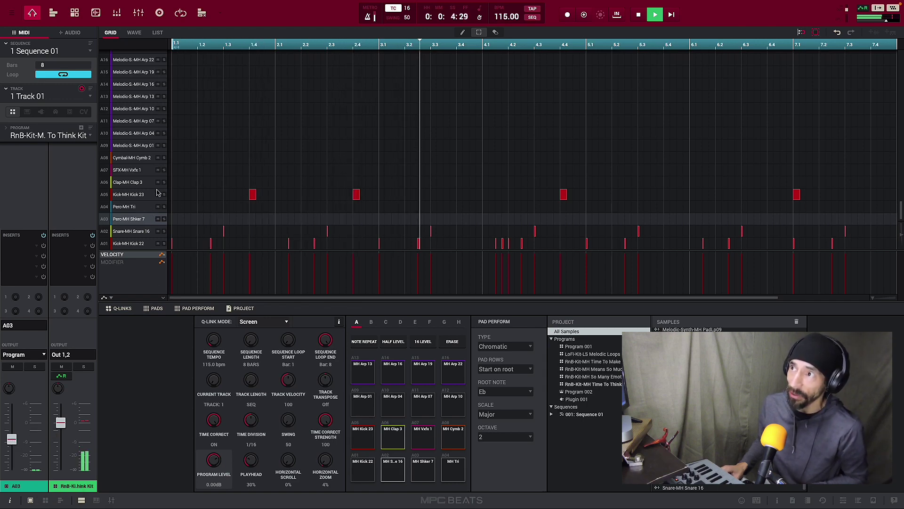
key(space)
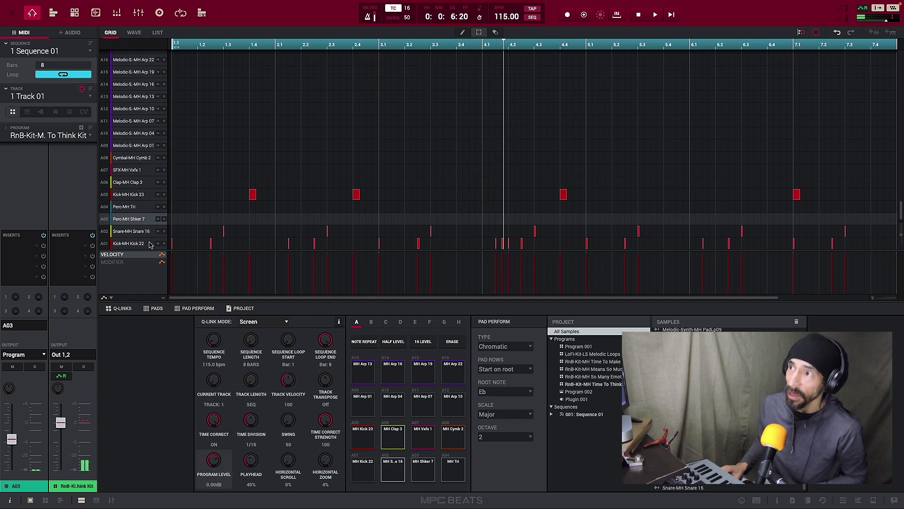
Select the Kick 22 pad, lower its channel level to -INF dB during playback, then raise it again and stop playback.
click(150, 243)
key(space)
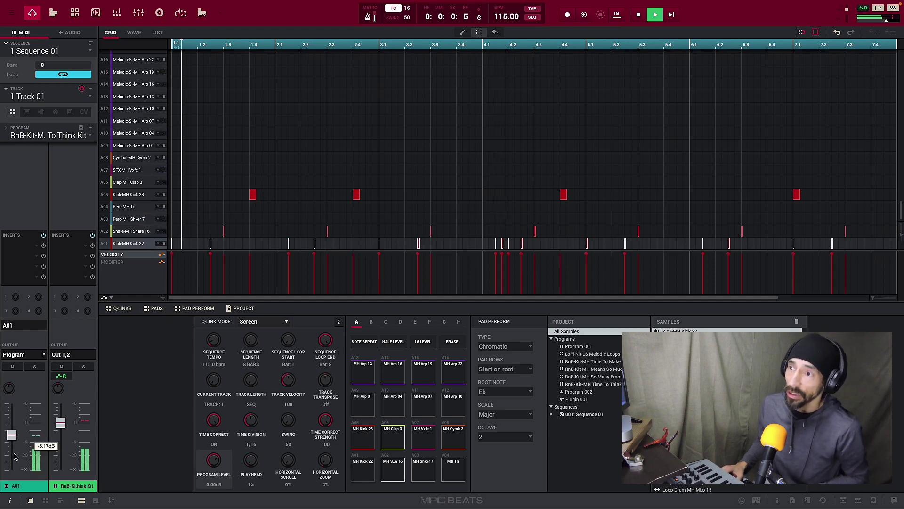
drag(12, 445, 15, 475)
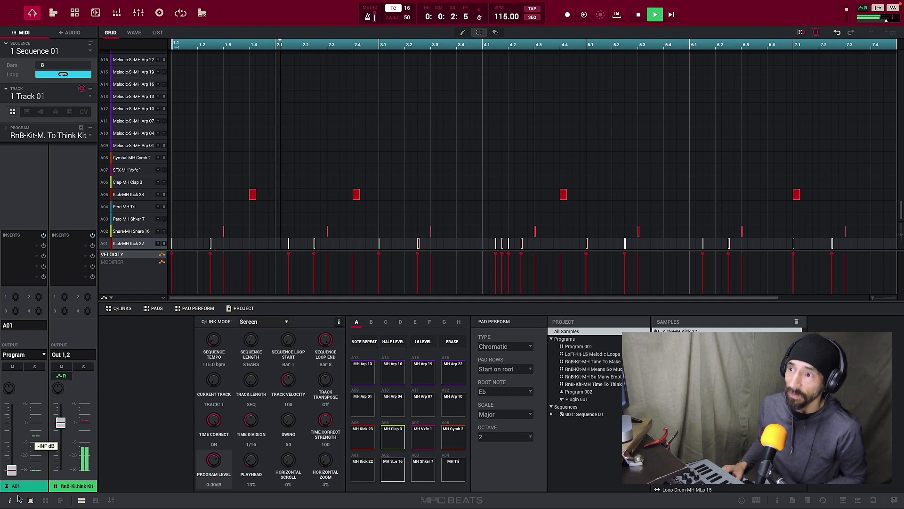
key(space)
drag(13, 468, 15, 439)
key(space)
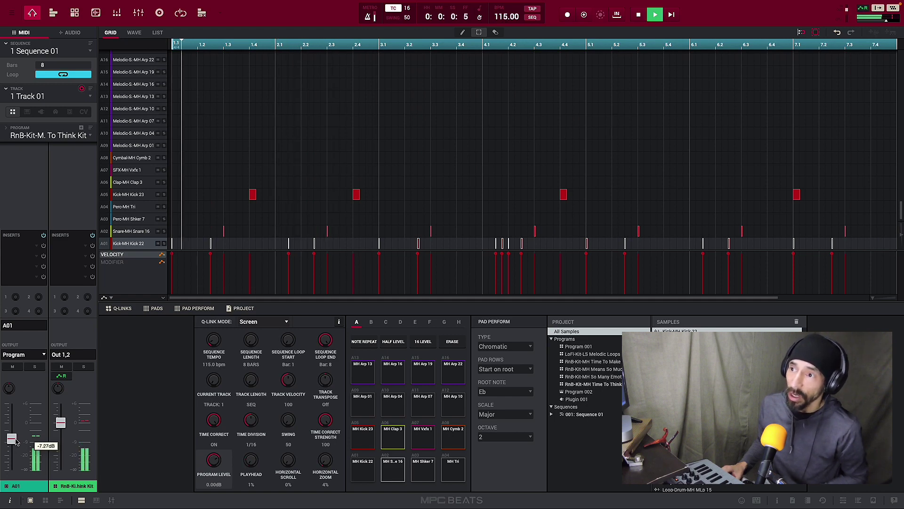
key(space)
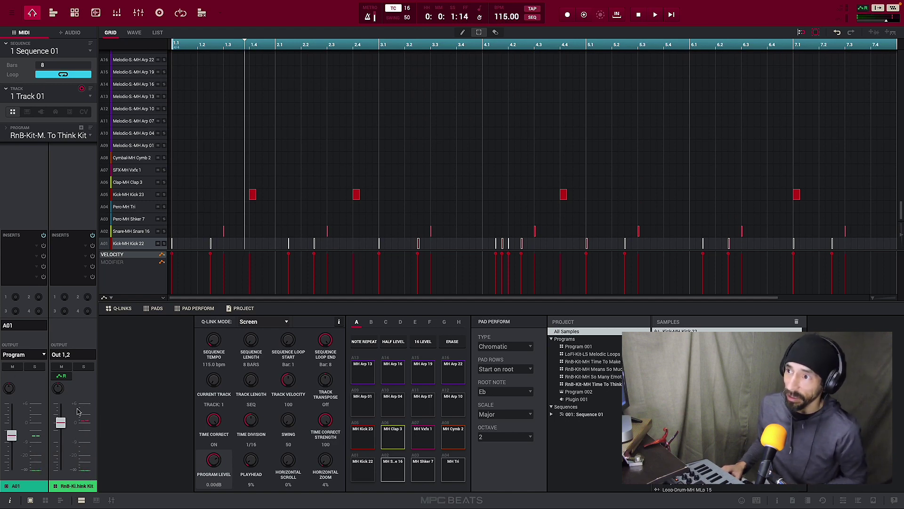
Lower the RnB kit's program level to -INF dB during playback, then raise it to -1.22 dB, play briefly and stop.
key(space)
drag(61, 423, 69, 504)
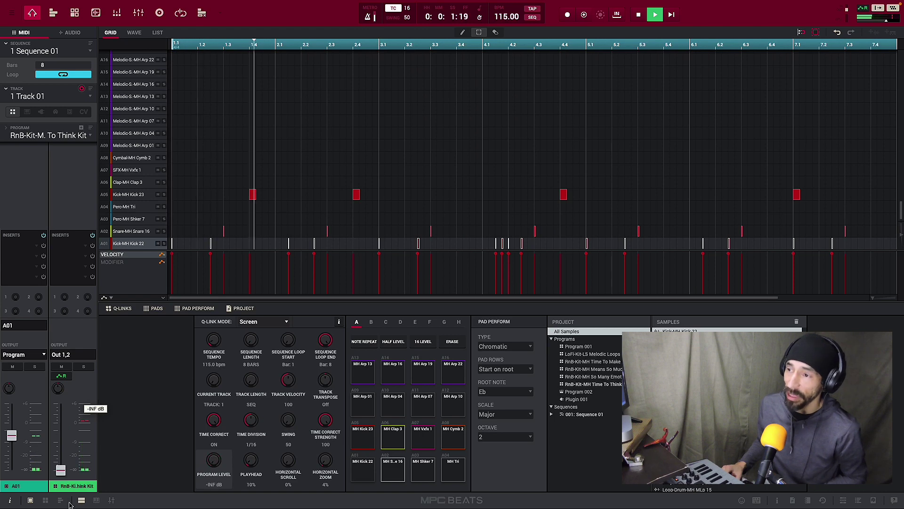
key(space)
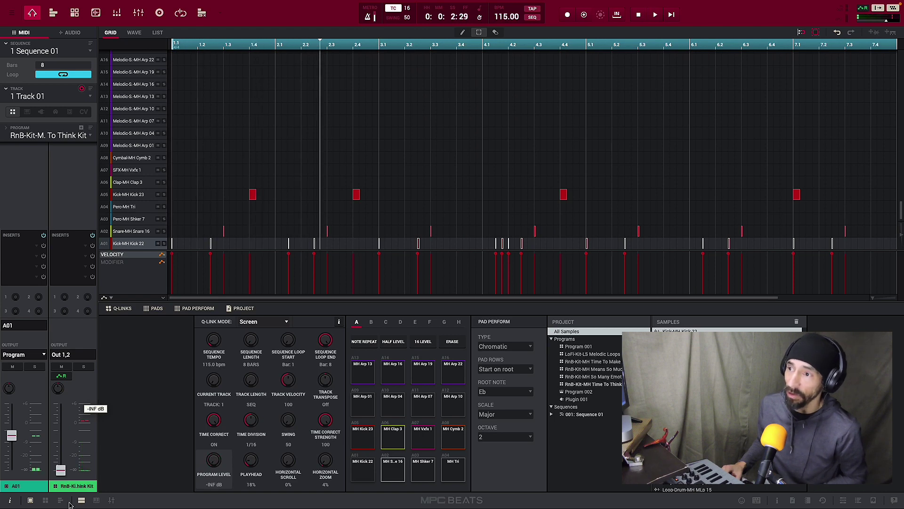
drag(69, 505, 66, 454)
key(space)
key(space)
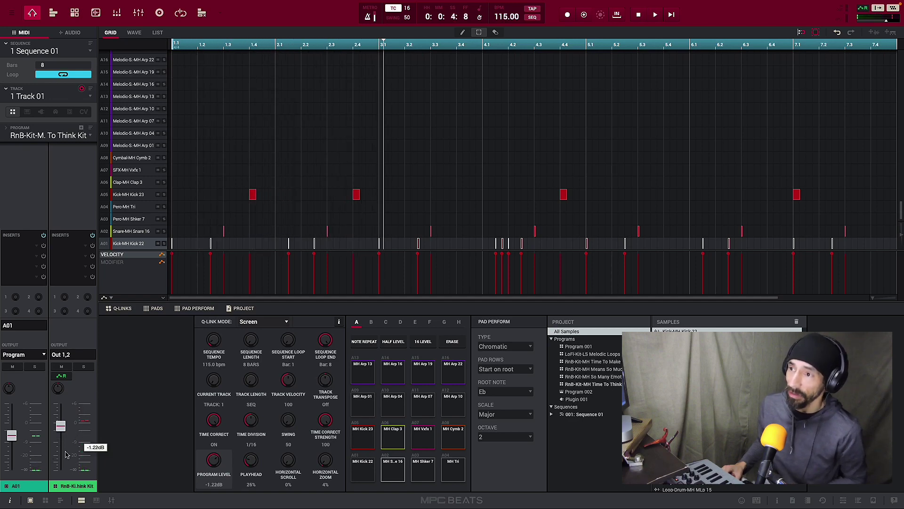
Show the program channel strip beside the Outputs 1/2 channel, then hide the inspector to widen the grid.
click(45, 501)
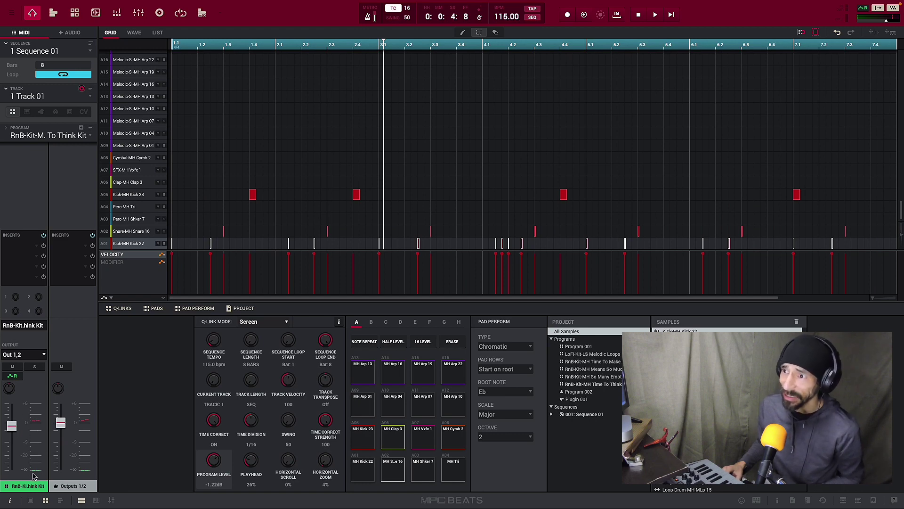
mouse_move(18, 428)
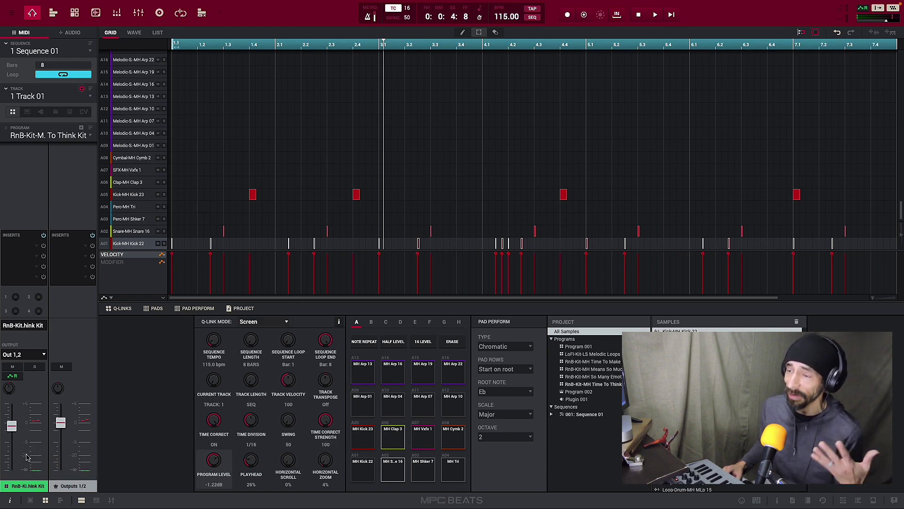
mouse_move(20, 473)
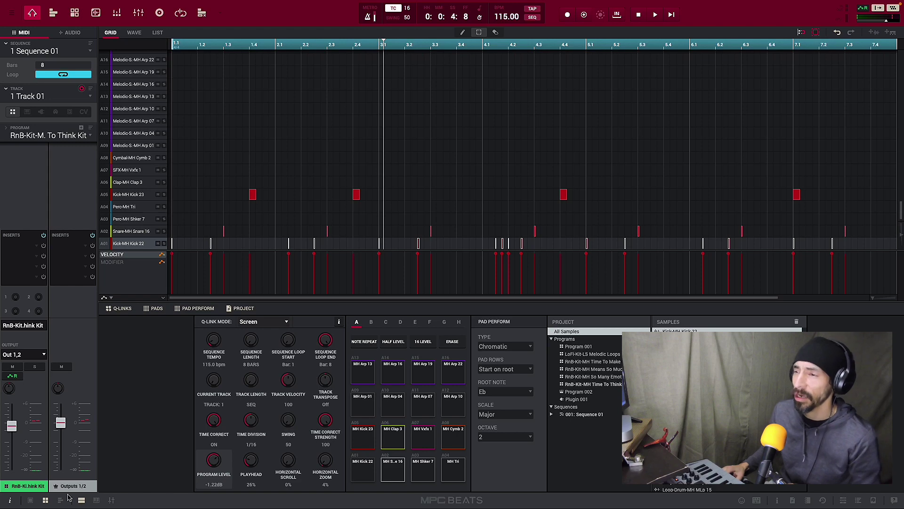
click(11, 502)
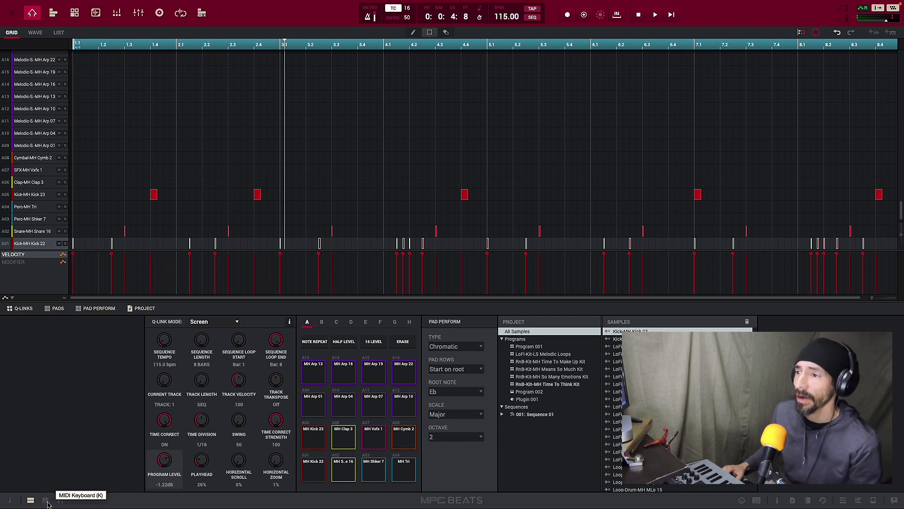
Show the on-screen MIDI keyboard beneath the pads and hide it again.
click(45, 500)
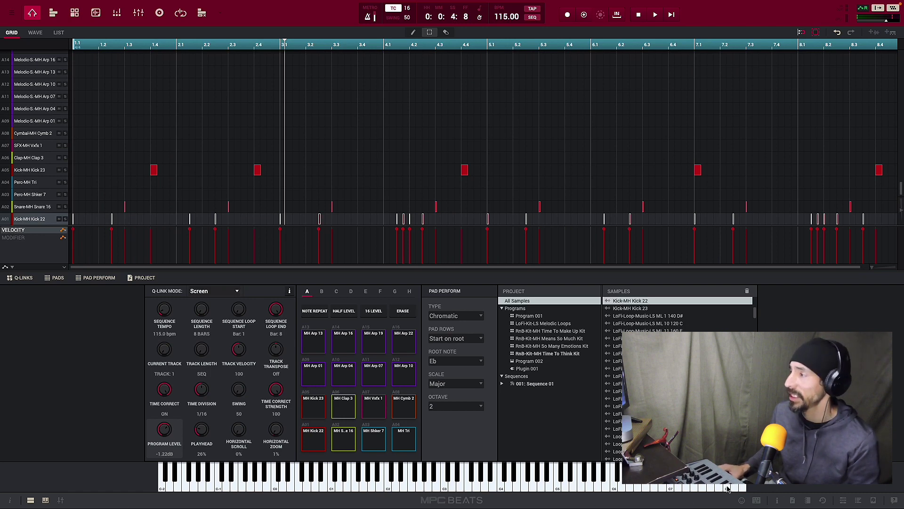
click(47, 503)
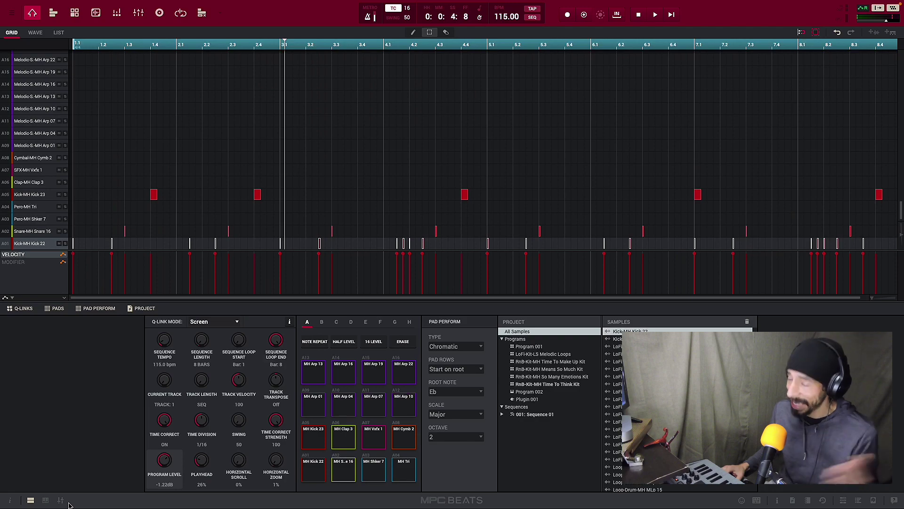
Open the mixer window, reveal the row of pads under the pad channels and hide it again.
click(61, 501)
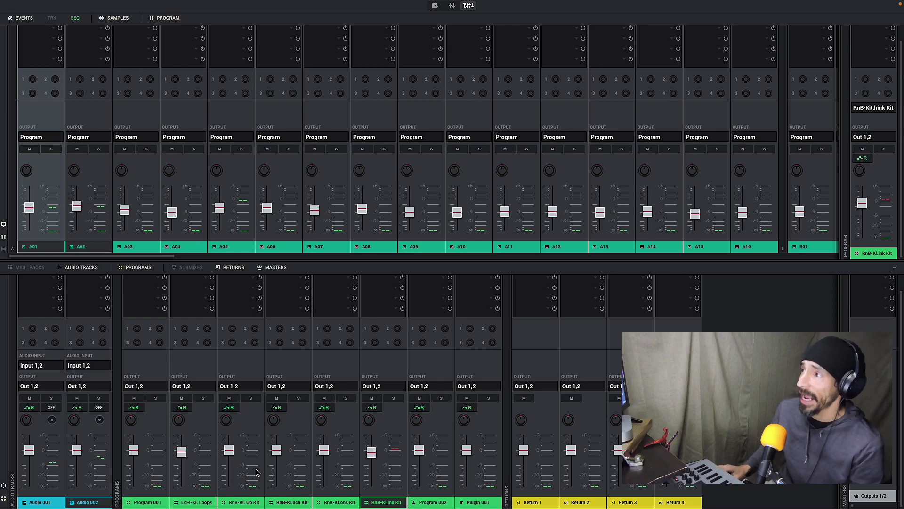
click(3, 250)
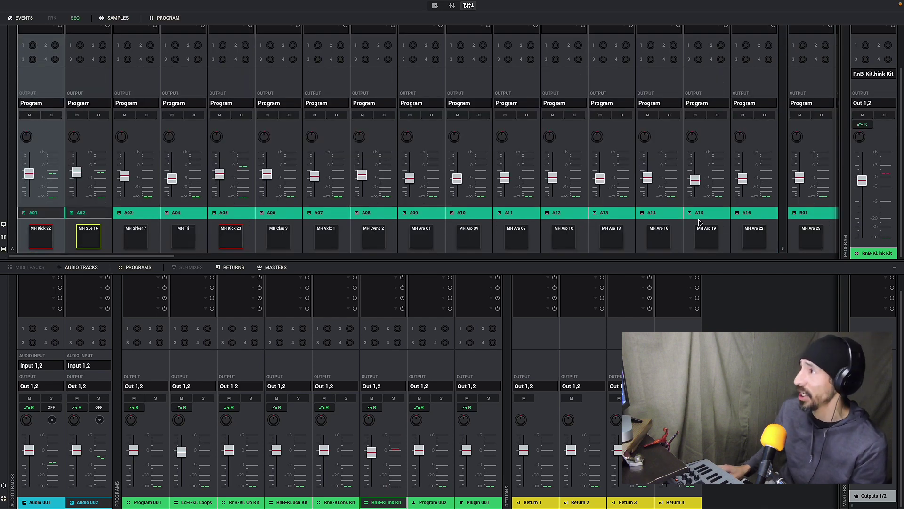
click(3, 250)
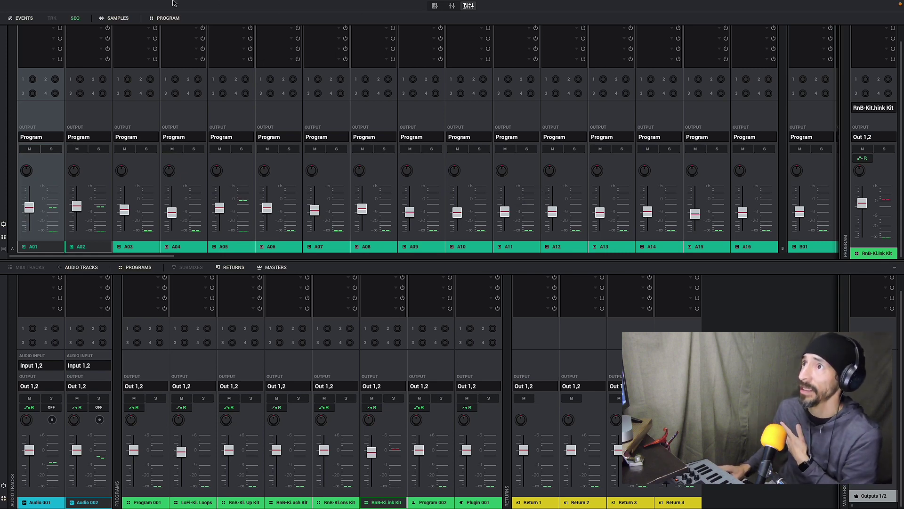
View the list of MPC Beats keyboard shortcuts, close it and clear the note selection in the grid.
mouse_move(171, 3)
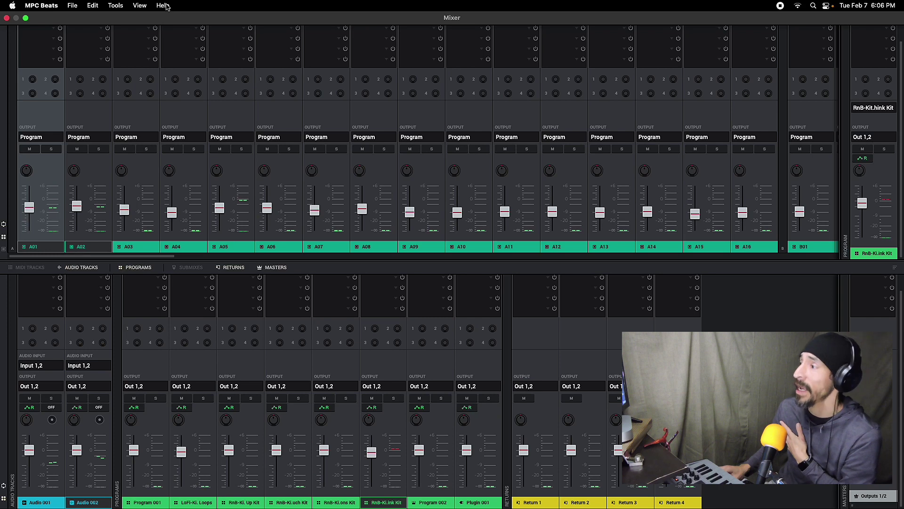
click(163, 5)
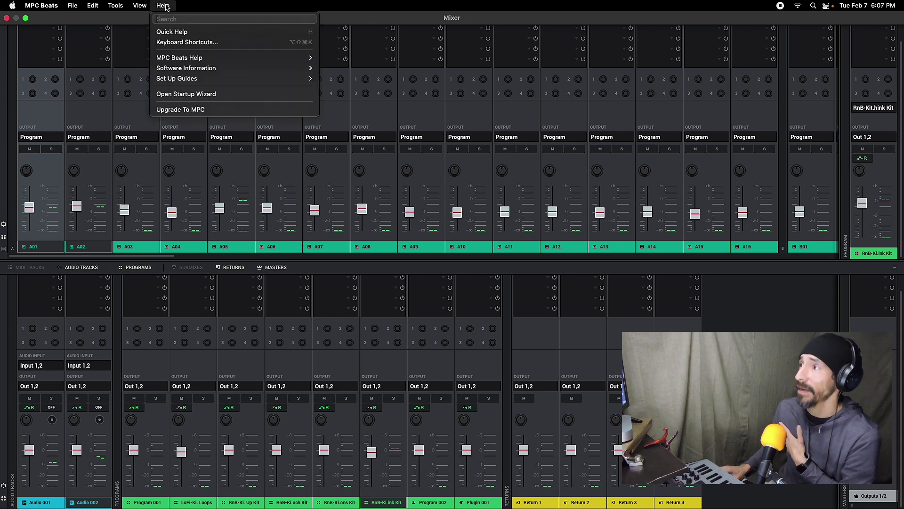
click(180, 43)
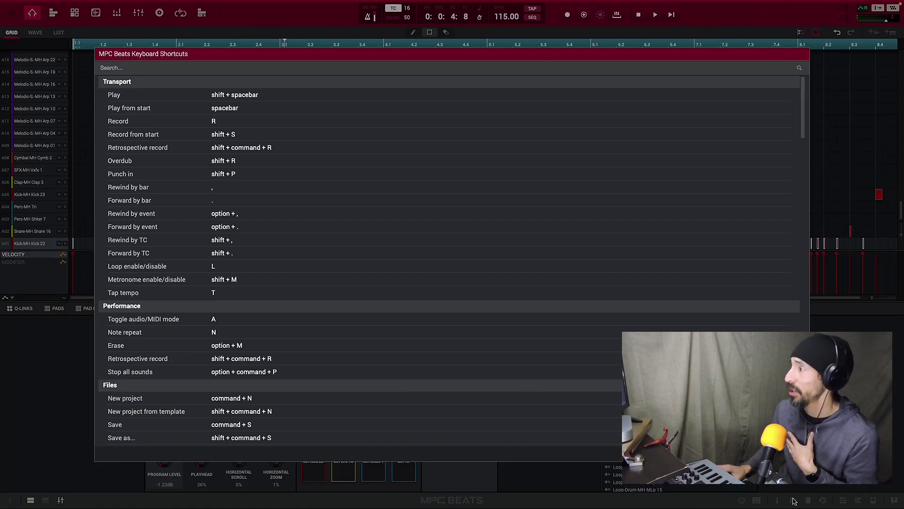
click(370, 468)
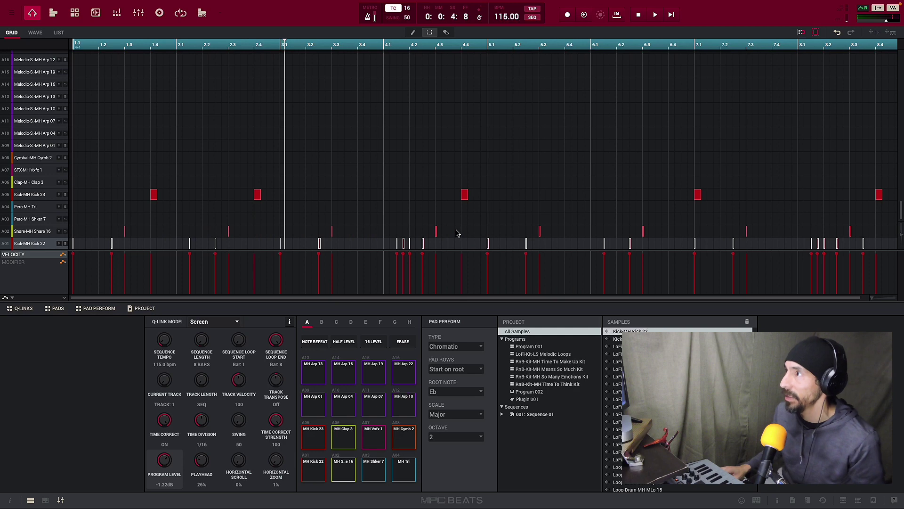
click(376, 118)
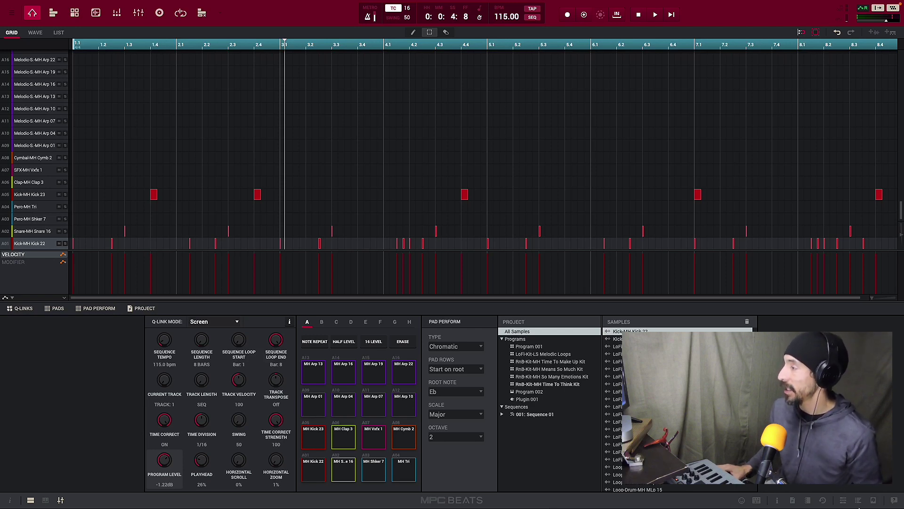
Show the global MIDI mapping for the Akai MPK mini 3, and switch its enabled state off and back on.
click(757, 501)
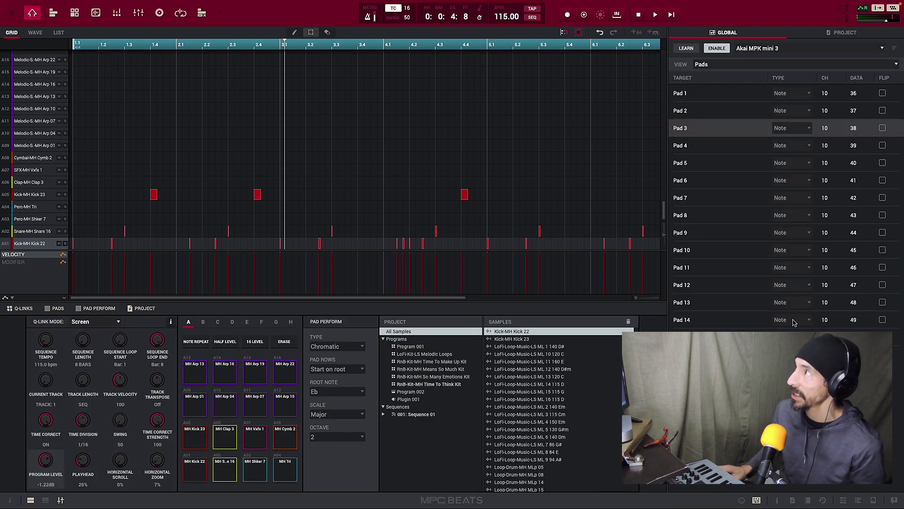
click(721, 50)
click(721, 50)
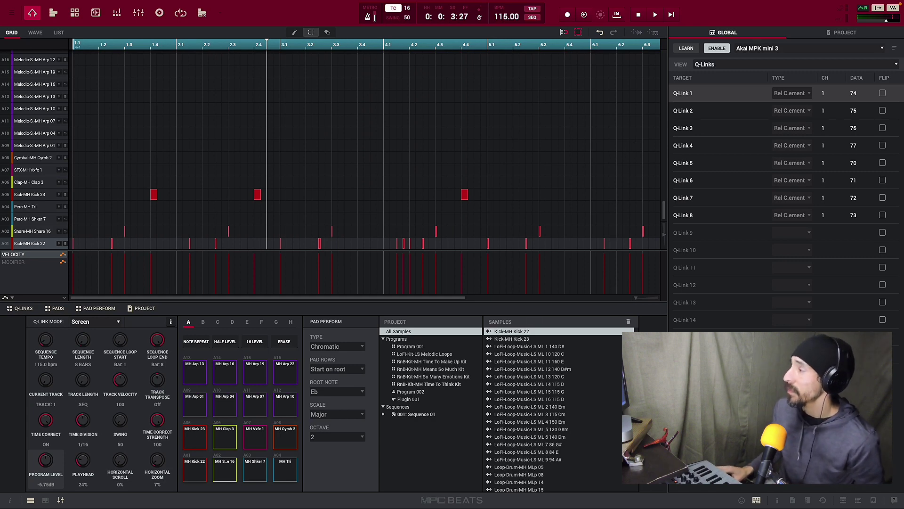
View the side panels in turn: the welcome guide, the project's programs and samples, and the project notes.
click(778, 503)
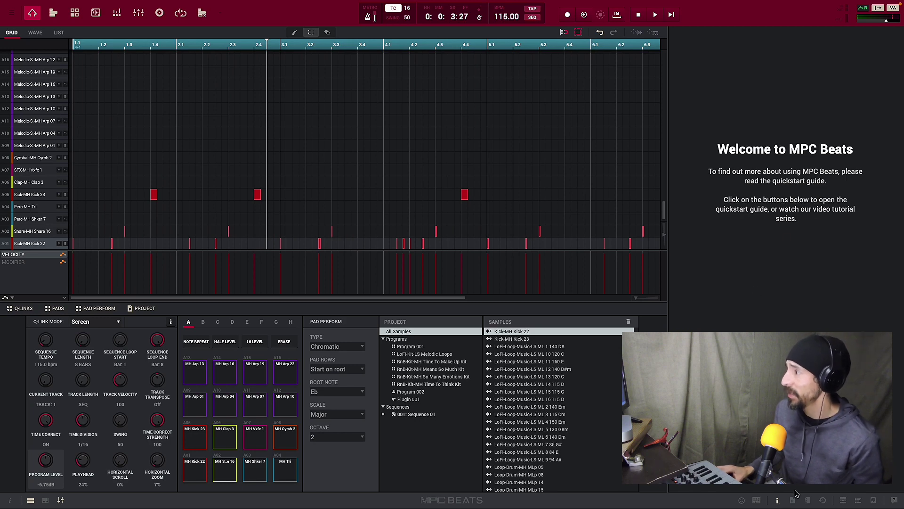
click(793, 501)
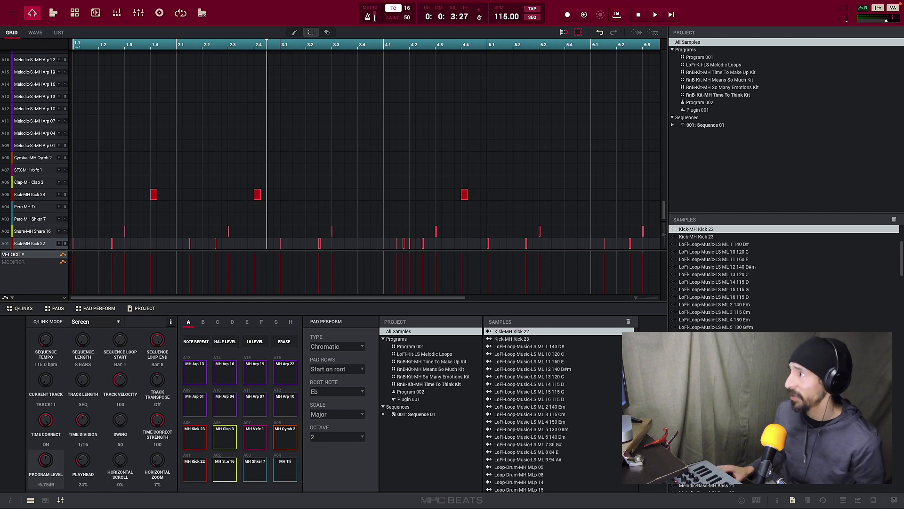
scroll(791, 323, up, 5)
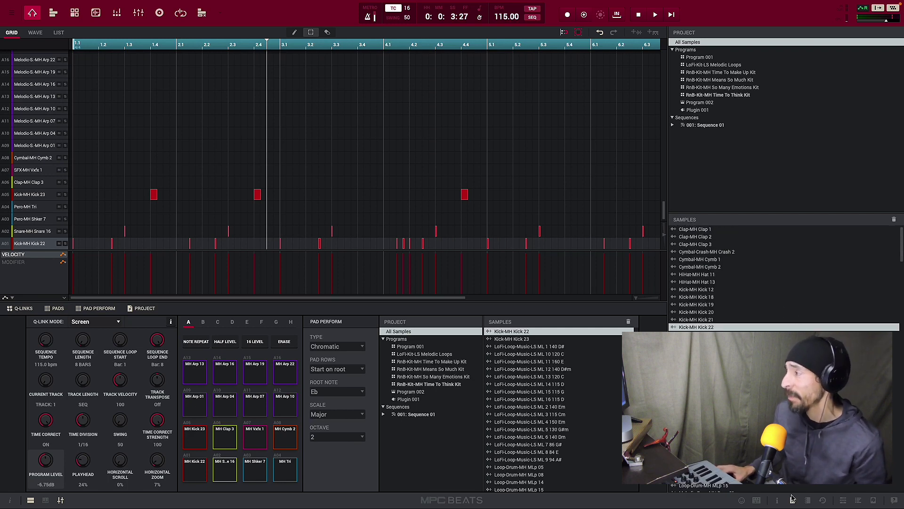
click(809, 501)
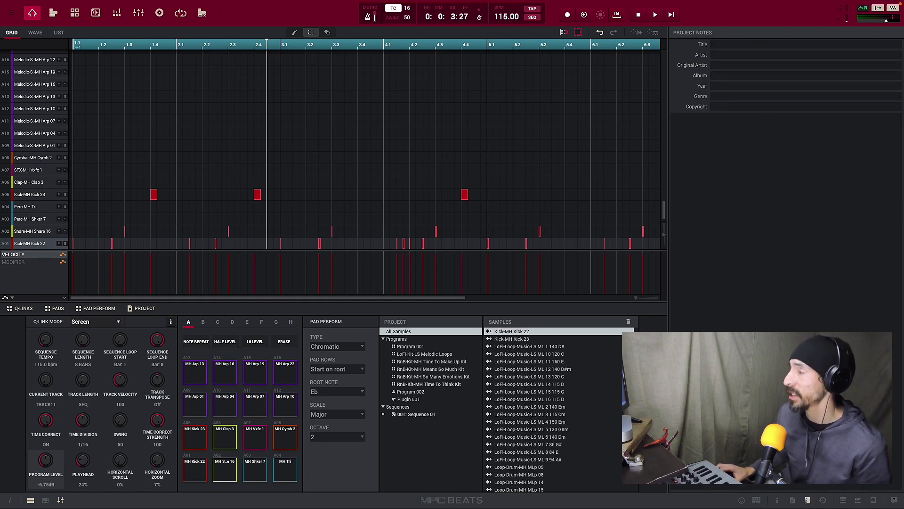
Browse the ADSR LoFi Producer Collection expansion in the media browser, filtering by project, sequence and finally sample.
click(844, 500)
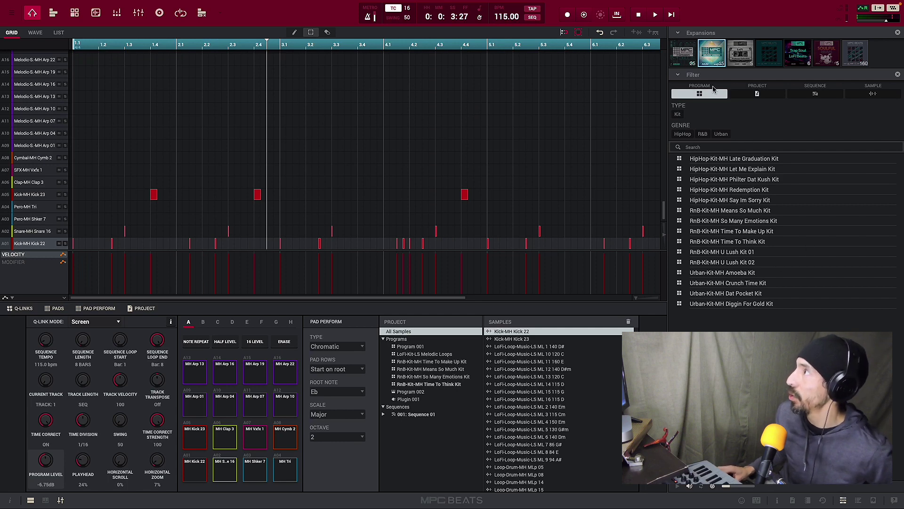
click(740, 52)
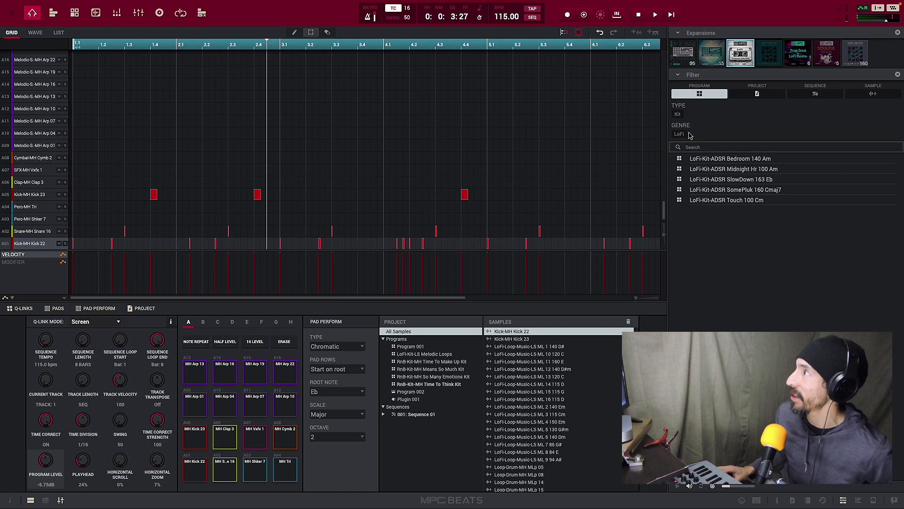
click(758, 93)
click(812, 94)
click(881, 94)
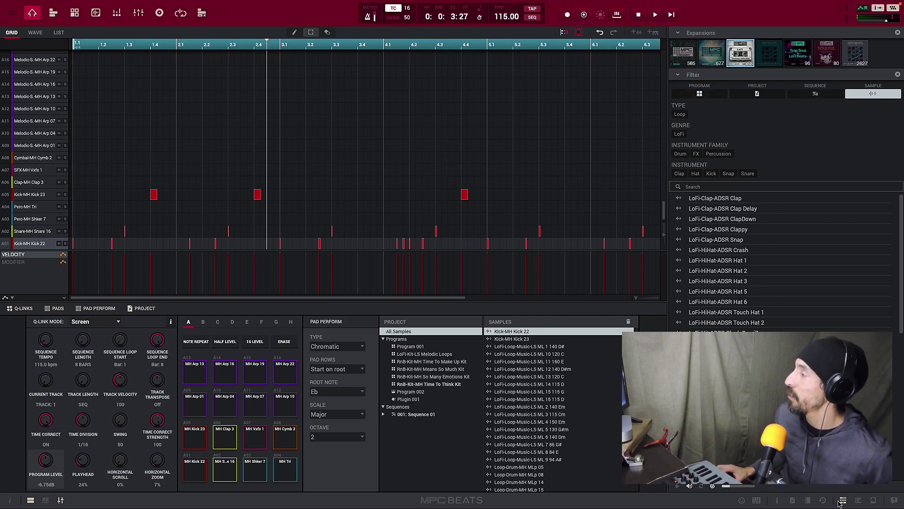
Browse the MPC Beats Producer Kits in the expansion list down to the DnB kit programs, then collapse the expansion.
click(858, 501)
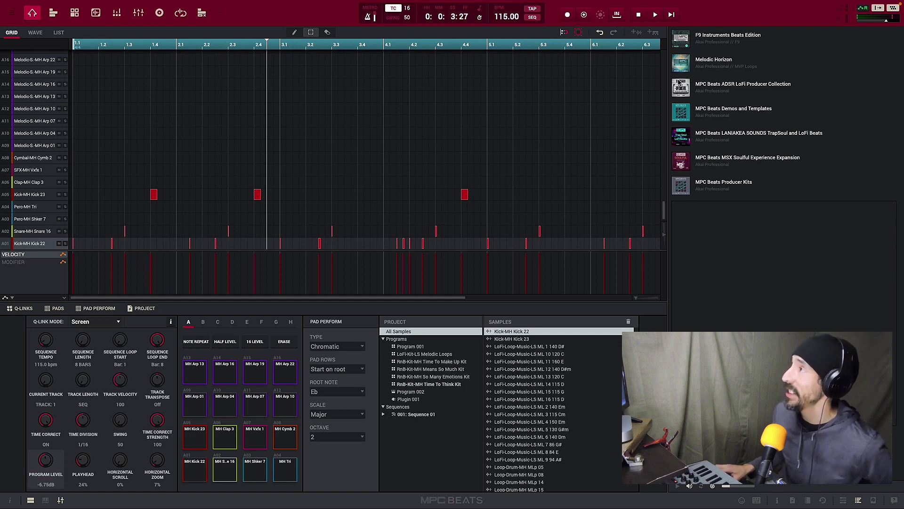
click(686, 190)
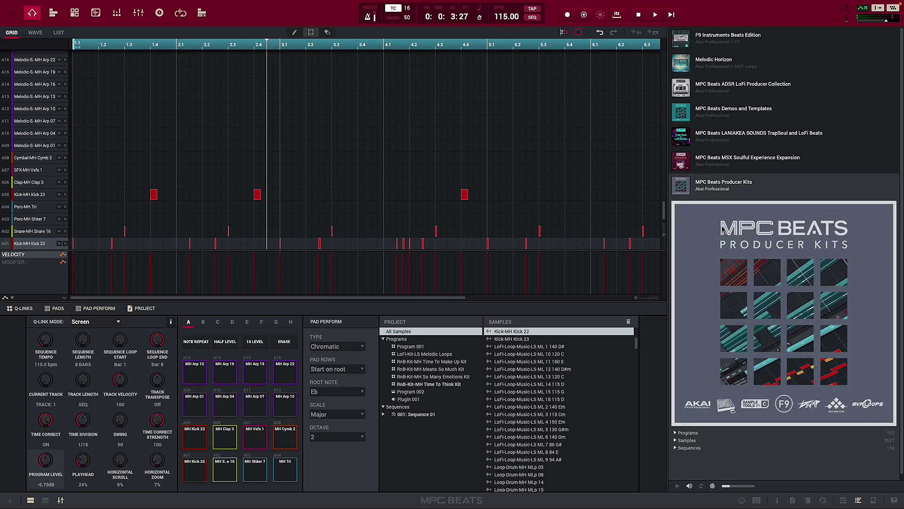
scroll(727, 337, down, 1)
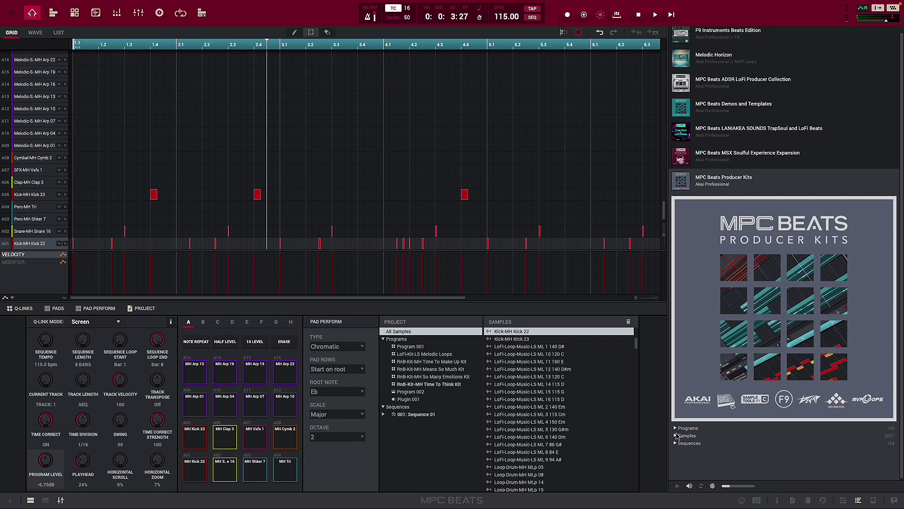
click(676, 428)
scroll(701, 470, down, 3)
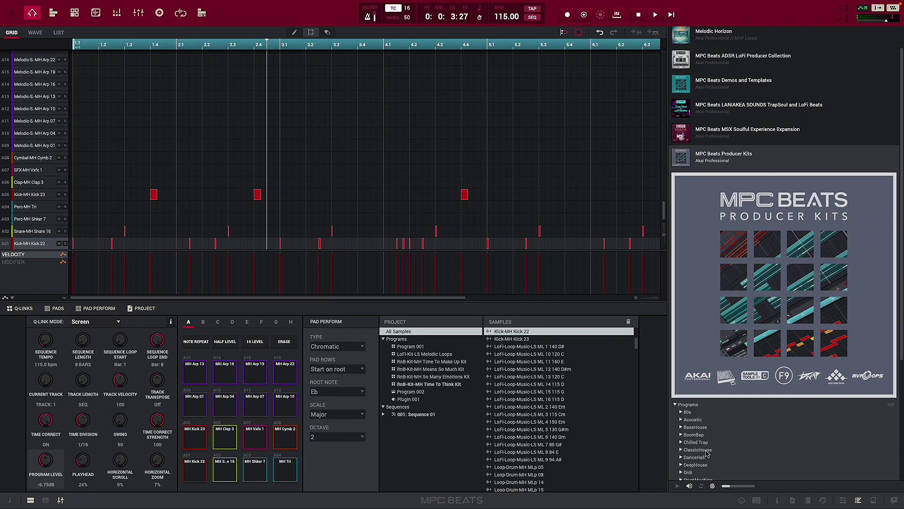
click(680, 350)
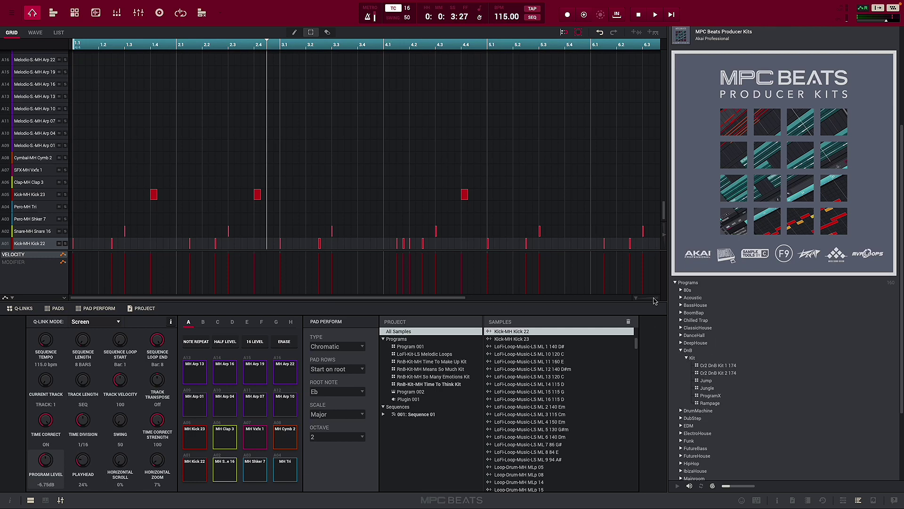
click(685, 357)
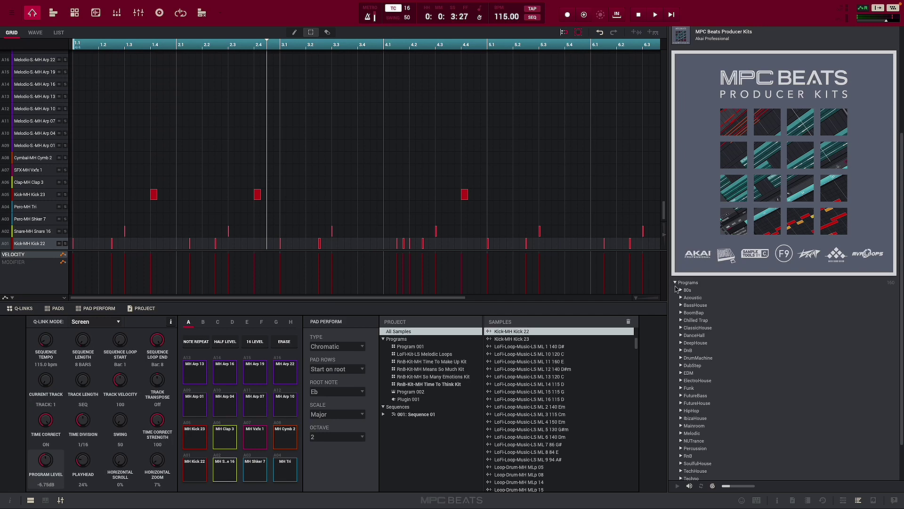
click(675, 282)
click(684, 184)
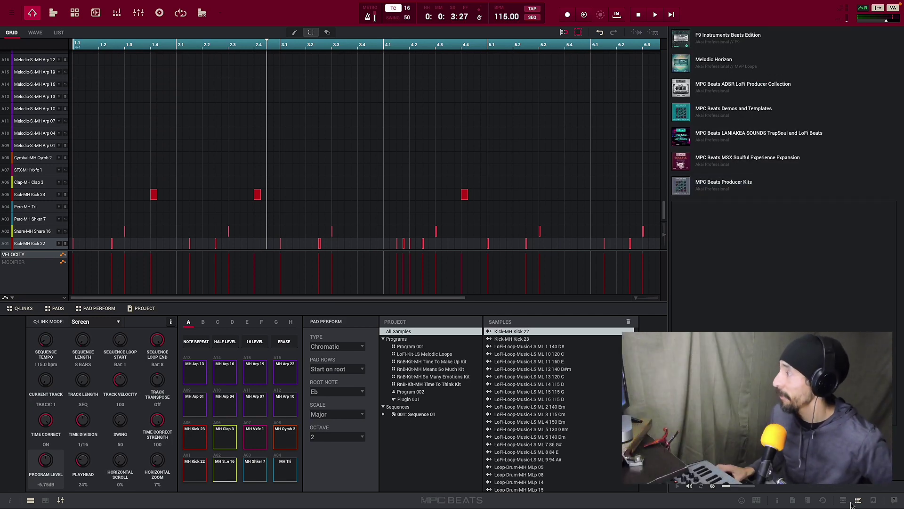
Show the file browser with the expansion folders in the MPC content directory.
click(874, 500)
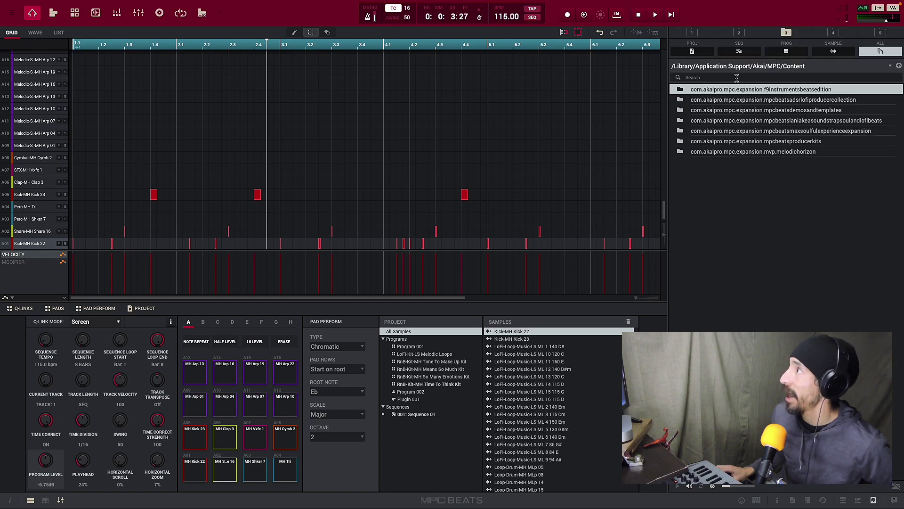